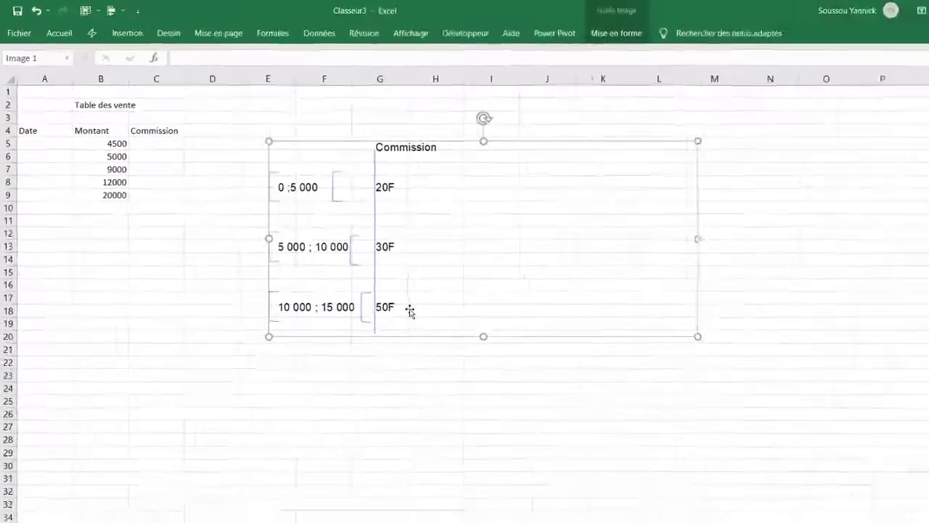
Step: Add a new worksheet after Feuil1 and name it Intervalles
{"action": "left_click", "coordinate": [131, 130]}
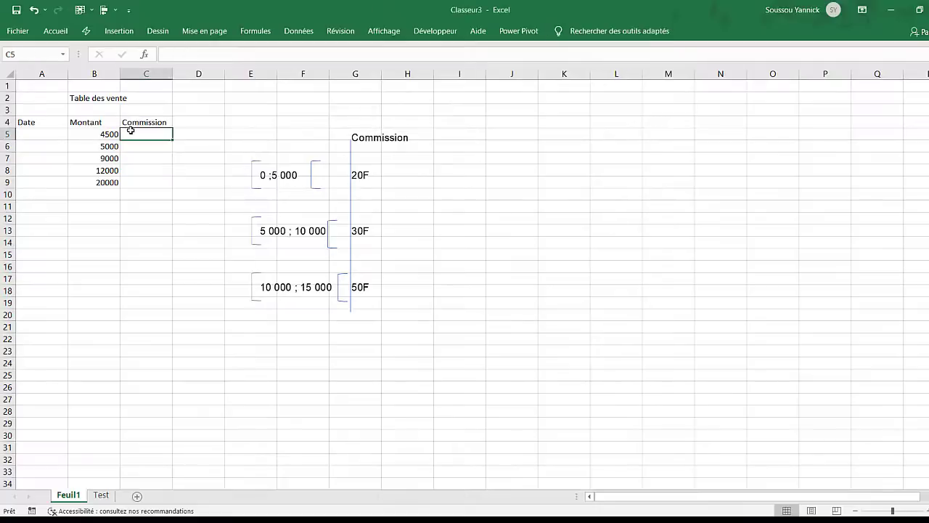
{"action": "left_click", "coordinate": [155, 496]}
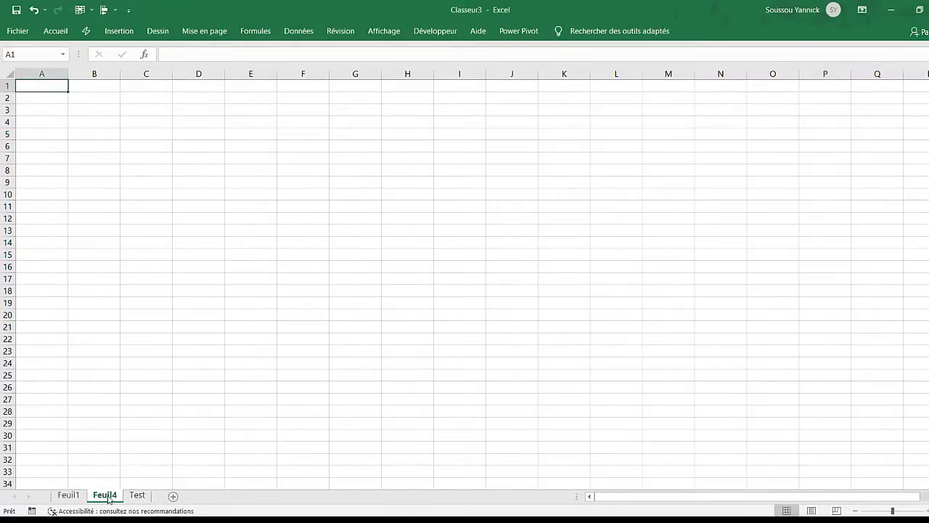
{"action": "double_click", "coordinate": [106, 495]}
{"action": "type", "text": "Inter"}
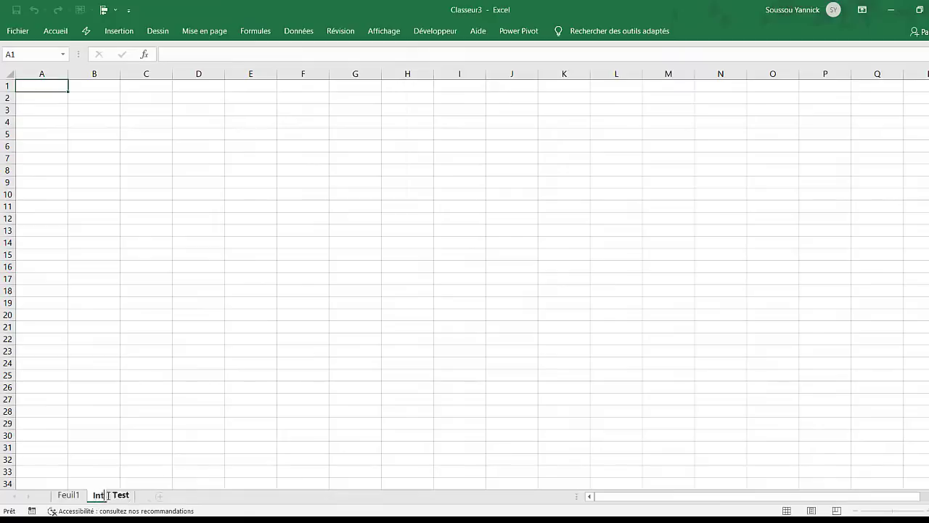
{"action": "type", "text": "val"}
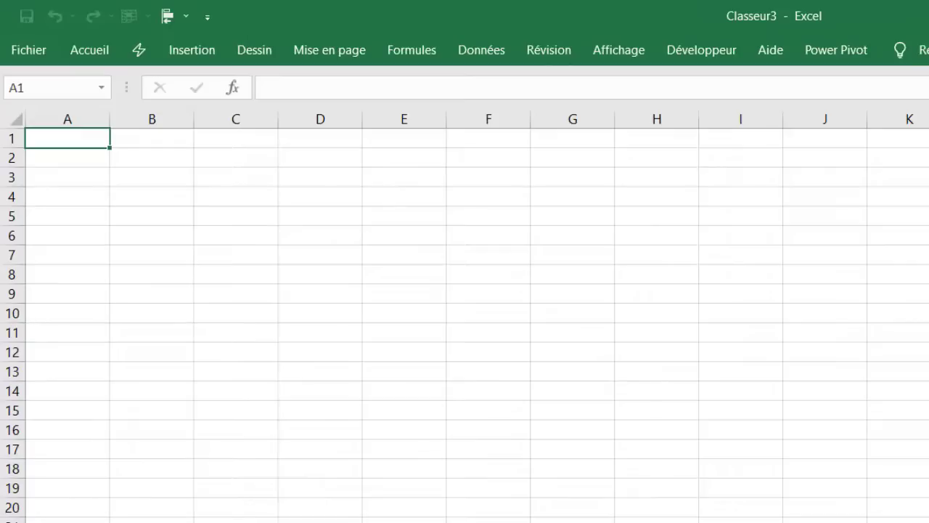
{"action": "key", "text": "Return"}
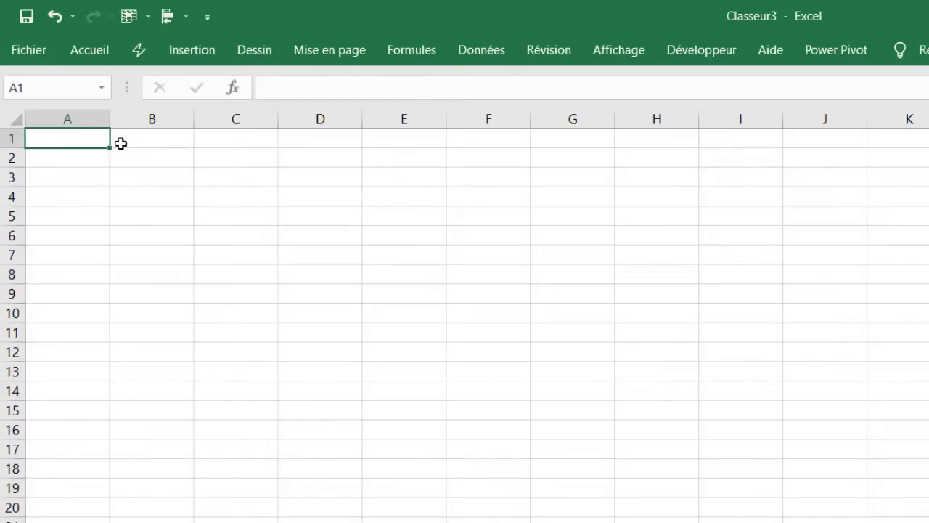
Step: Enter the interval lower bounds 0, 5000 and 10000 in cells B1:B3 of the Intervalles sheet
{"action": "left_click", "coordinate": [202, 139]}
{"action": "left_click", "coordinate": [175, 141]}
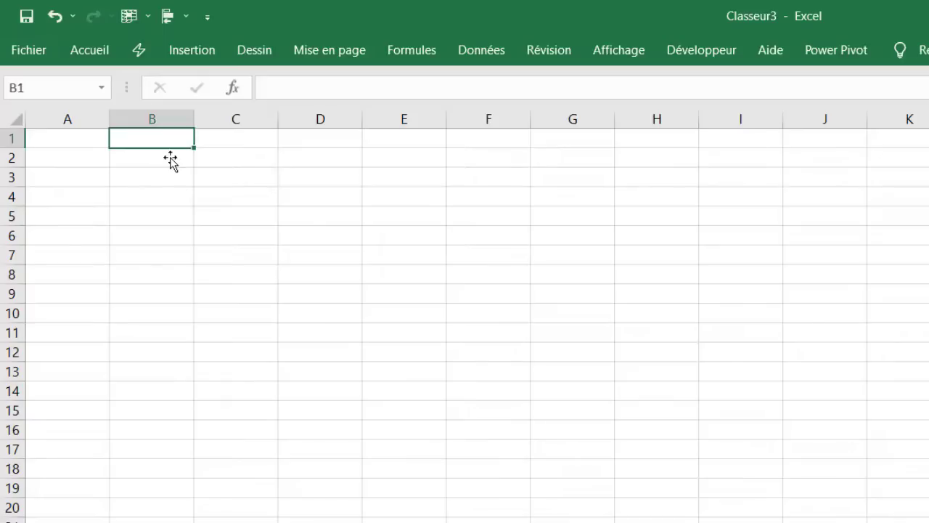
{"action": "type", "text": "0"}
{"action": "key", "text": "Return"}
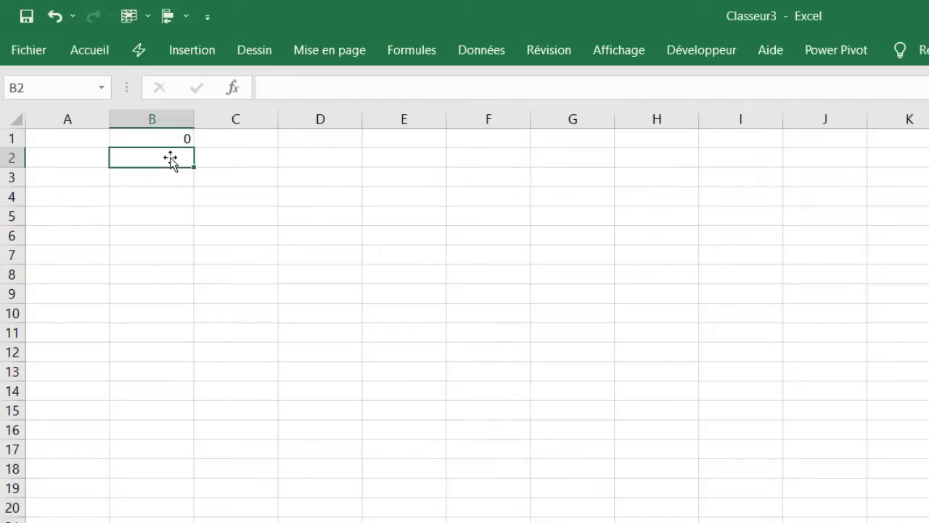
{"action": "type", "text": "2"}
{"action": "key", "text": "BackSpace"}
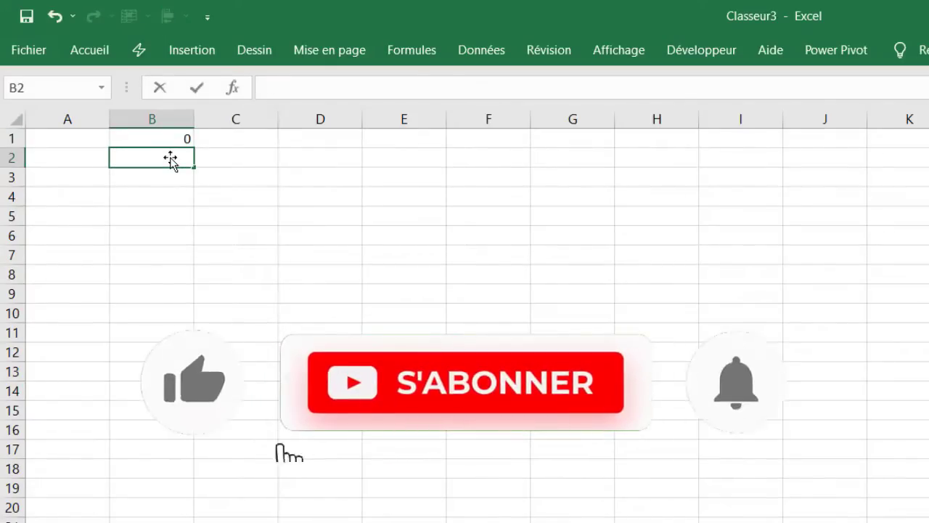
{"action": "type", "text": "5000"}
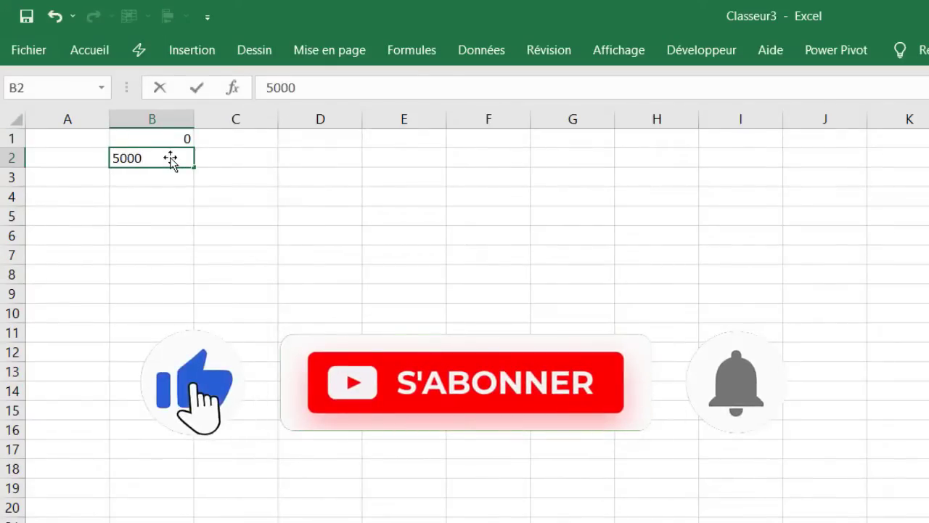
{"action": "key", "text": "Return"}
{"action": "type", "text": "100"}
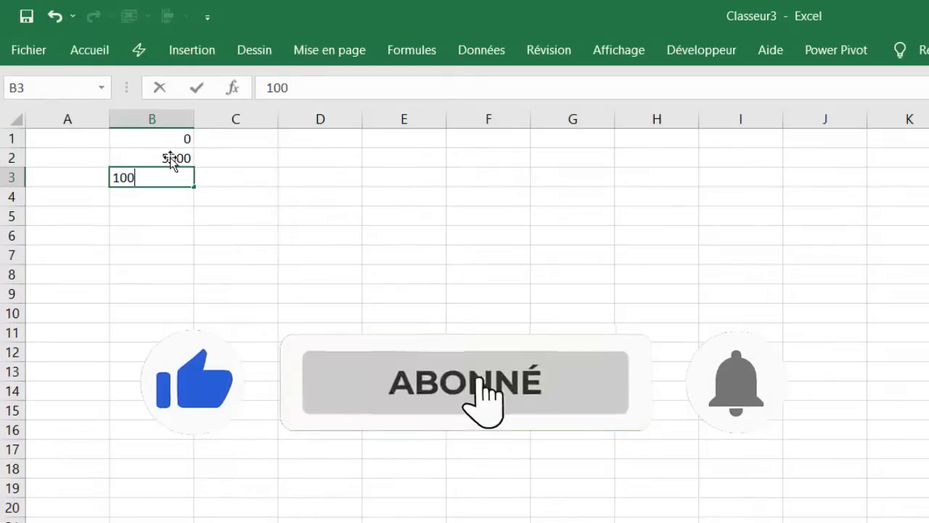
{"action": "type", "text": "00"}
{"action": "key", "text": "Return"}
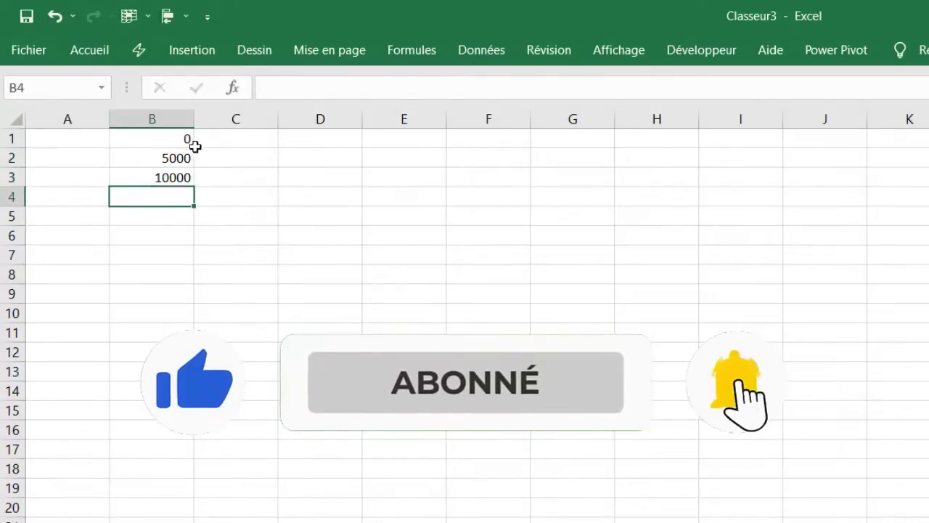
Step: Enter the matching commissions 20, 30 and 50 in cells C1:C3 beside the interval bounds
{"action": "left_click", "coordinate": [222, 140]}
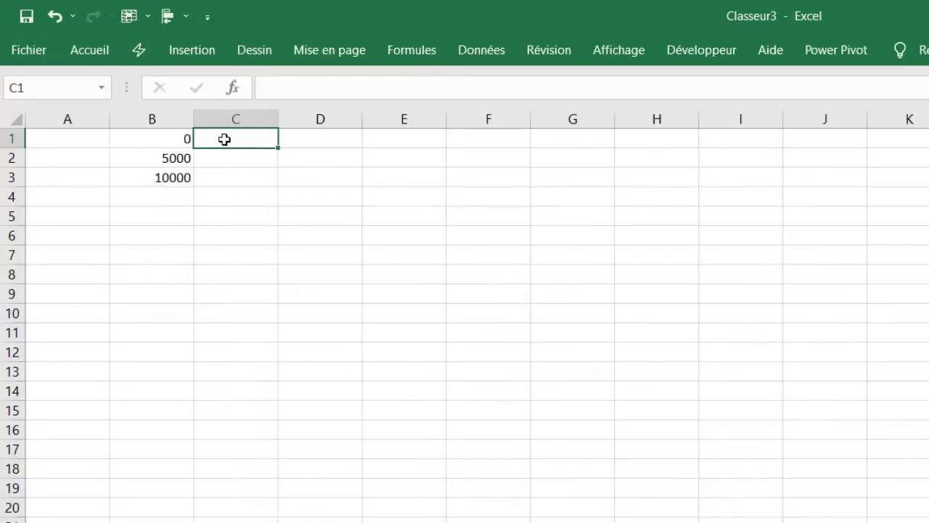
{"action": "type", "text": "20"}
{"action": "key", "text": "Return"}
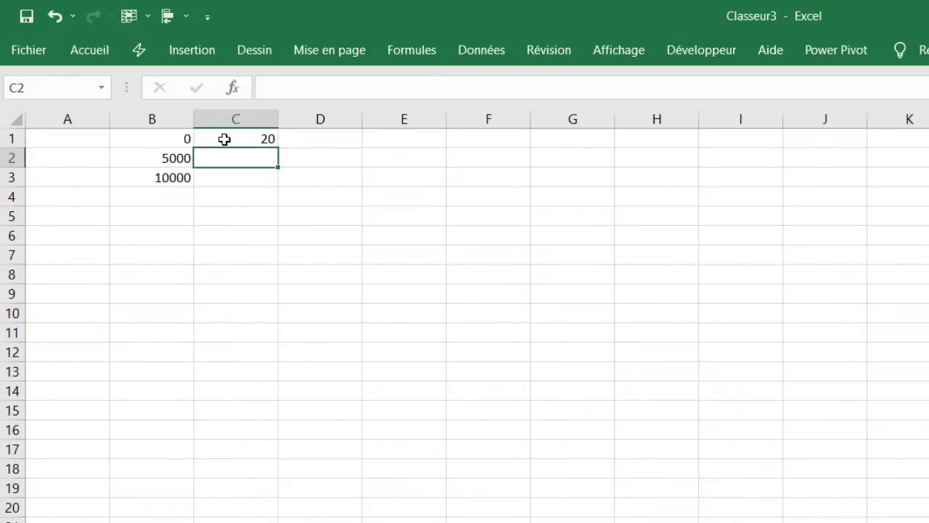
{"action": "type", "text": "30"}
{"action": "key", "text": "Return"}
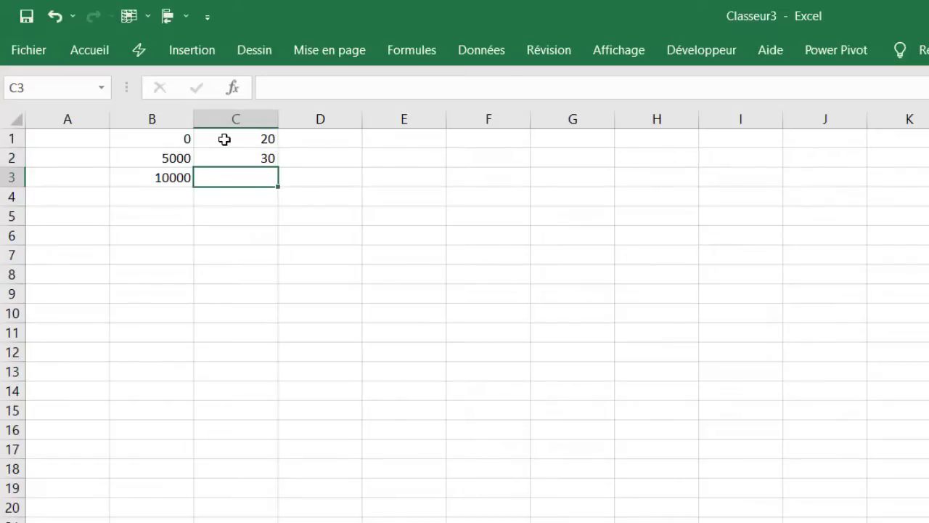
{"action": "type", "text": "50"}
{"action": "key", "text": "Return"}
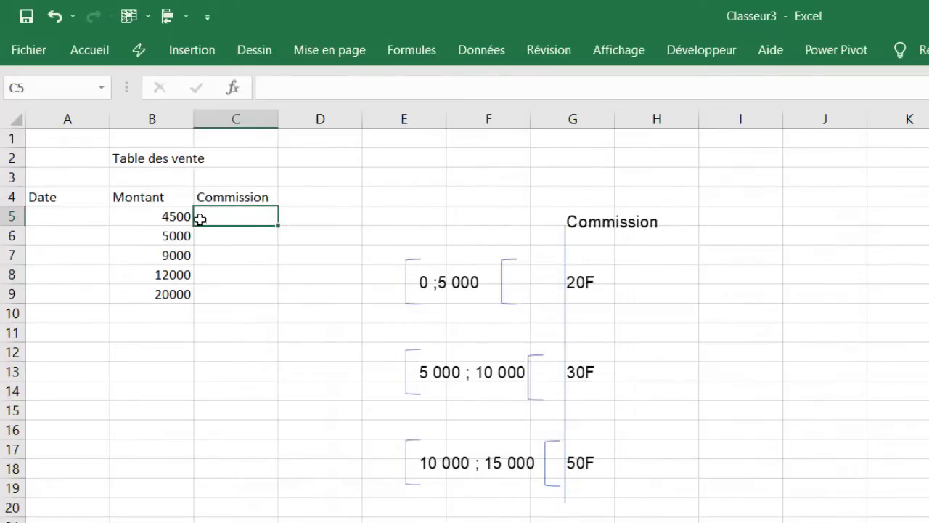
Step: In Feuil1 cell C5, start a RECHERCHEV formula looking up B5 in the range Intervalles!B1:C3
{"action": "type", "text": "="}
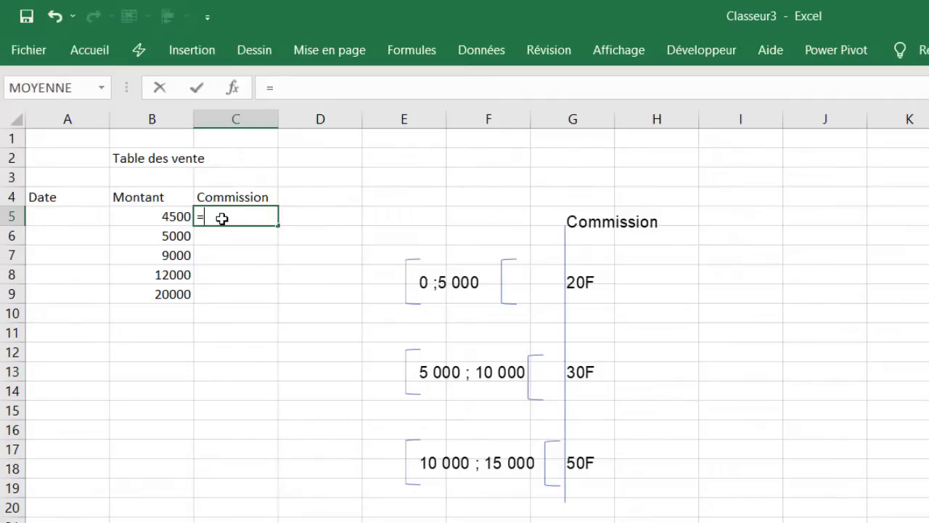
{"action": "type", "text": "Re"}
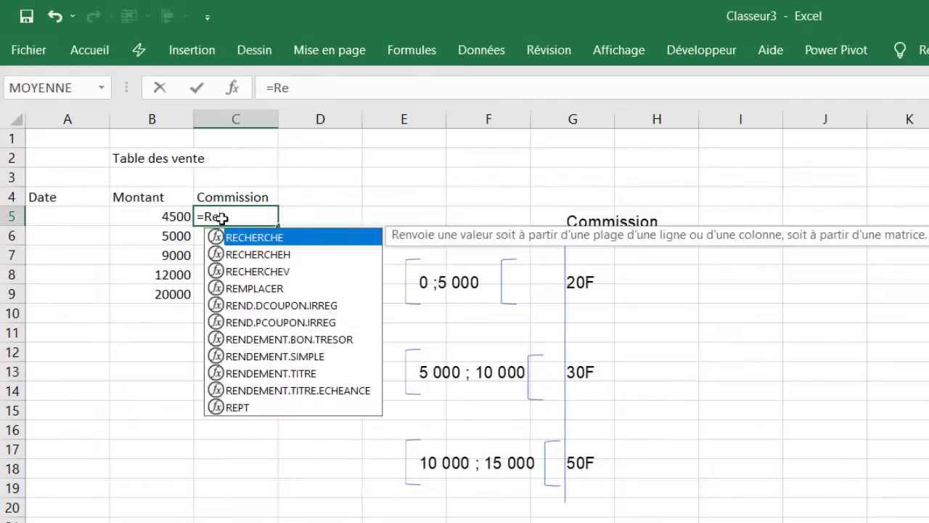
{"action": "double_click", "coordinate": [278, 272]}
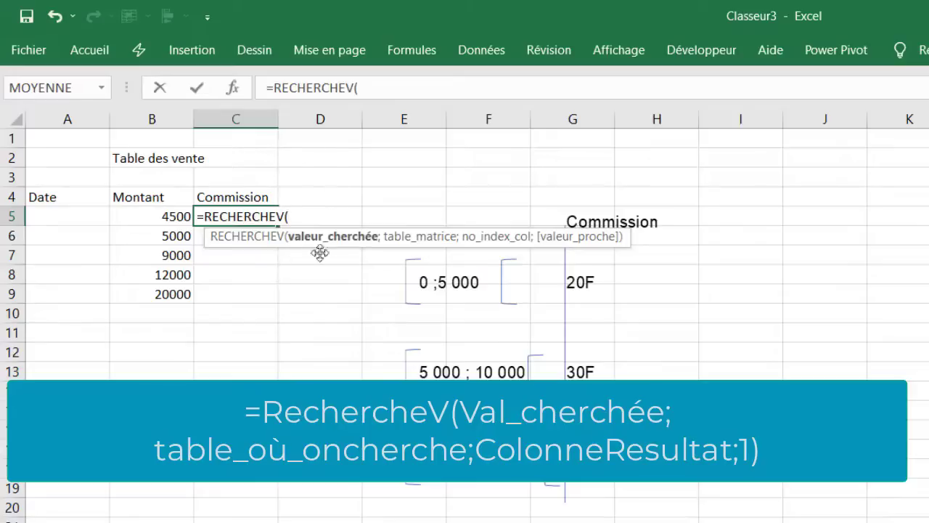
{"action": "left_click", "coordinate": [169, 216]}
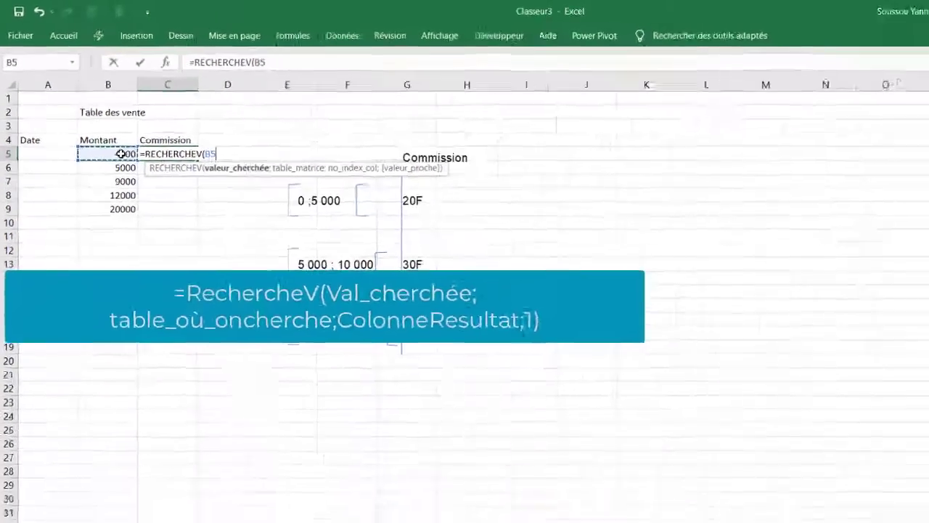
{"action": "type", "text": ";"}
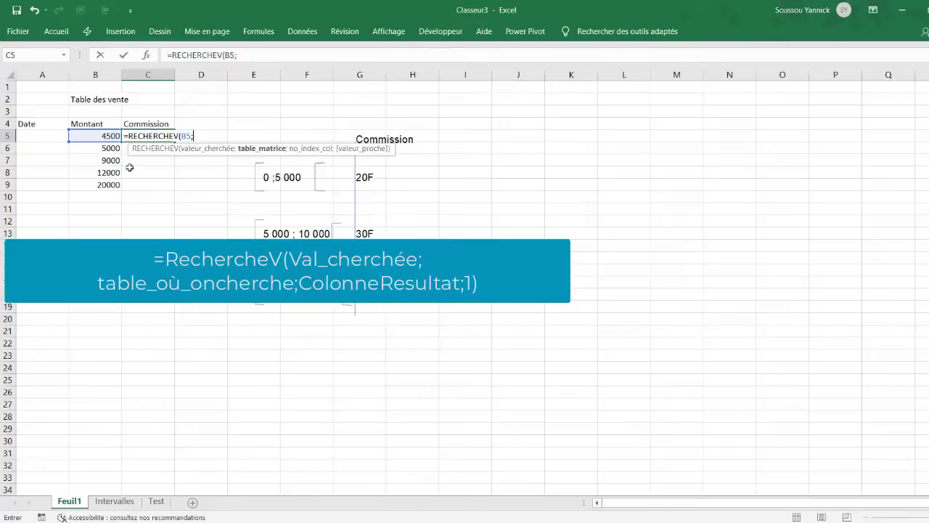
{"action": "left_click", "coordinate": [114, 501]}
{"action": "left_click_drag", "start_coordinate": [109, 87], "coordinate": [148, 115]}
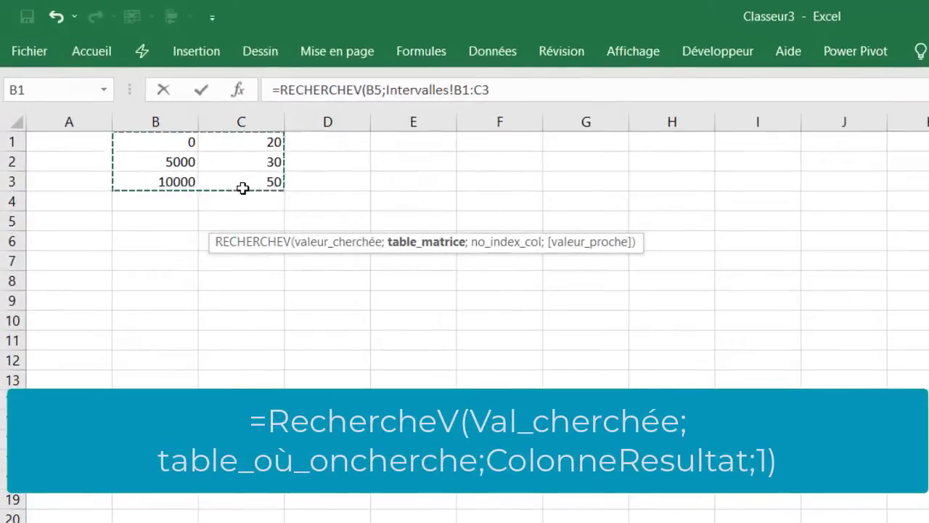
Step: Make the lookup range absolute as $B$1:$C$3 and complete the C5 formula with column index 2
{"action": "left_click", "coordinate": [459, 89]}
{"action": "left_click_drag", "start_coordinate": [456, 90], "coordinate": [491, 90]}
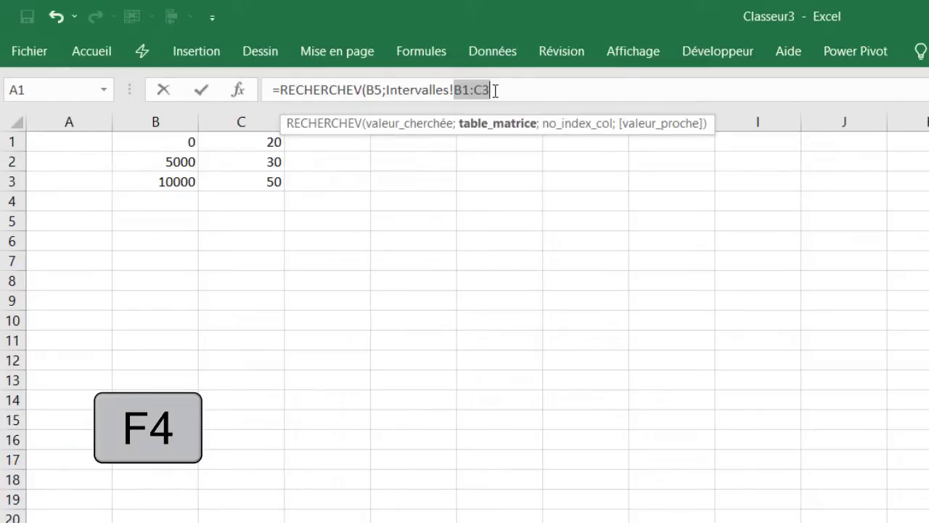
{"action": "key", "text": "F4"}
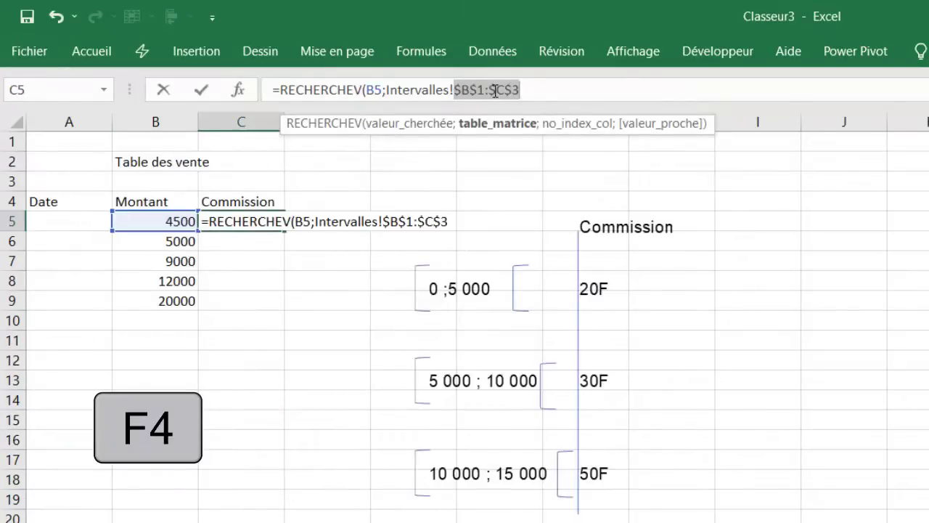
{"action": "left_click", "coordinate": [537, 89]}
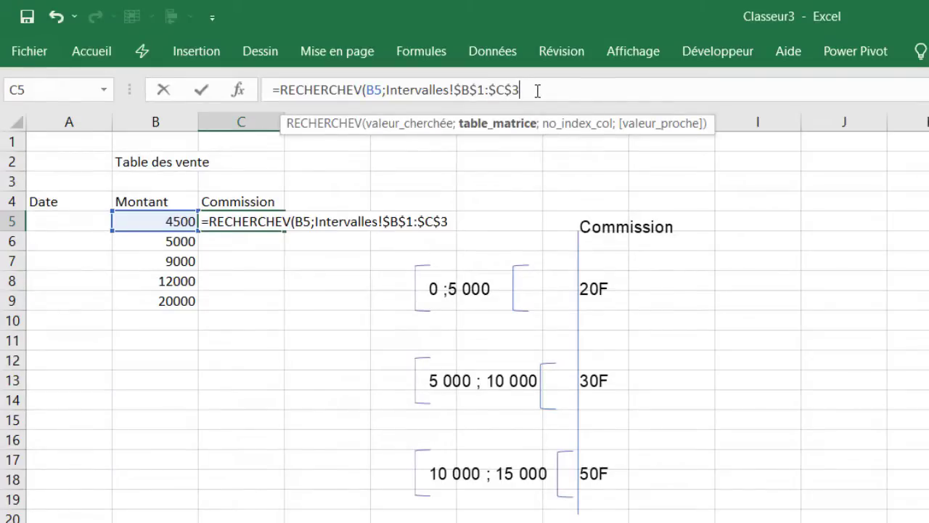
{"action": "type", "text": ";2"}
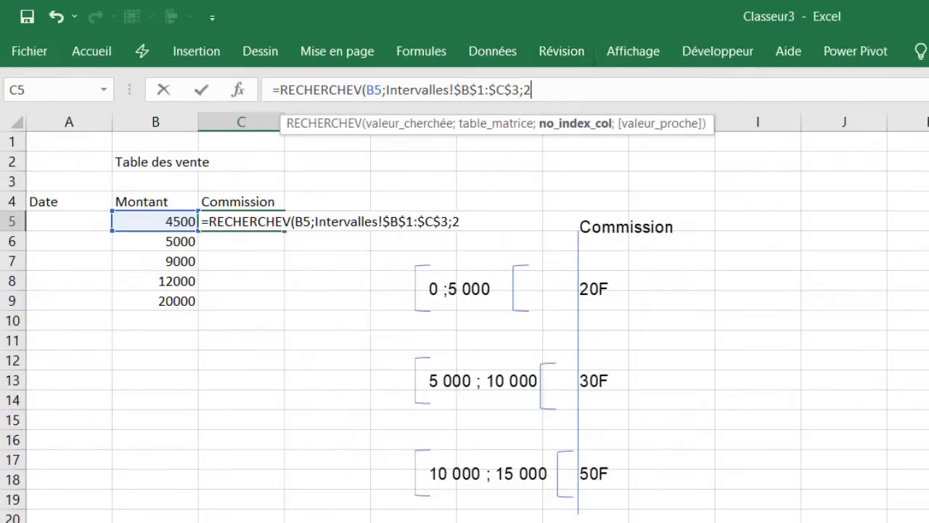
{"action": "left_click", "coordinate": [312, 521]}
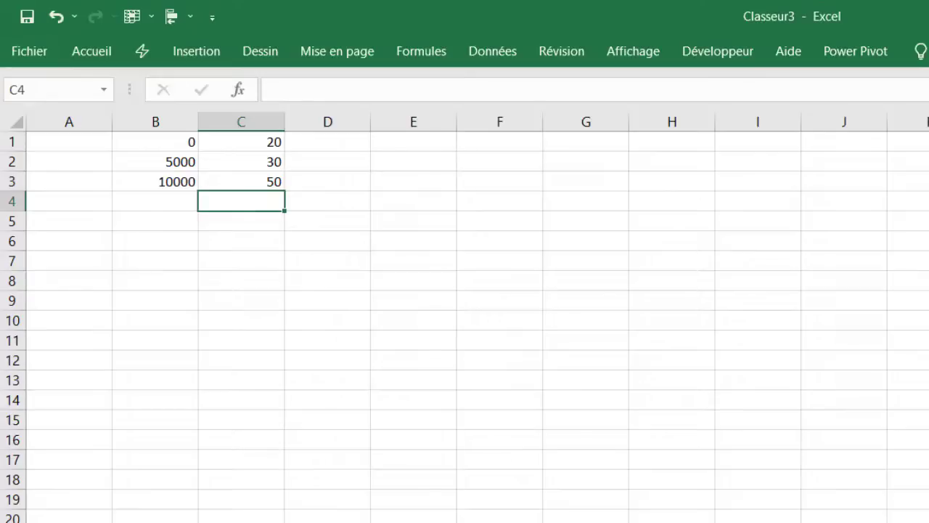
{"action": "left_click", "coordinate": [240, 522]}
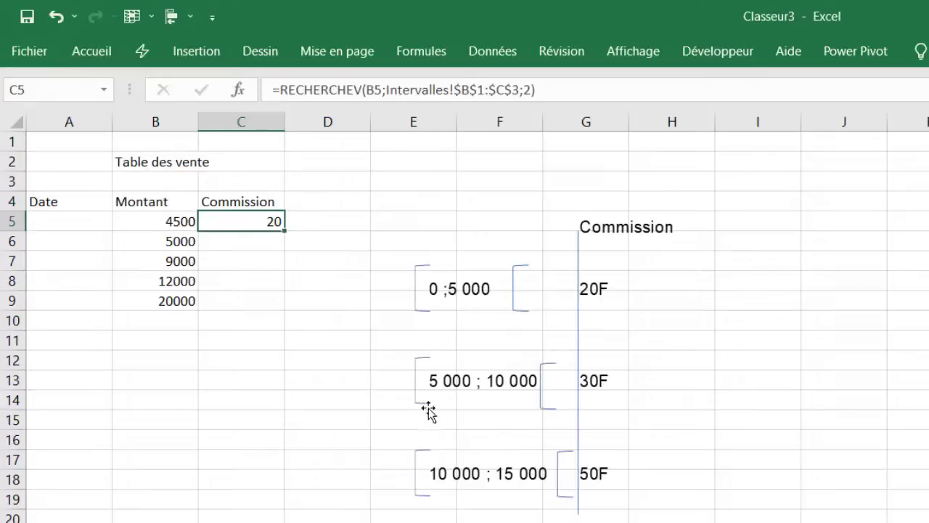
Step: Add VRAI (approximate match) as the last argument of the RECHERCHEV formula in C5
{"action": "left_click", "coordinate": [532, 88]}
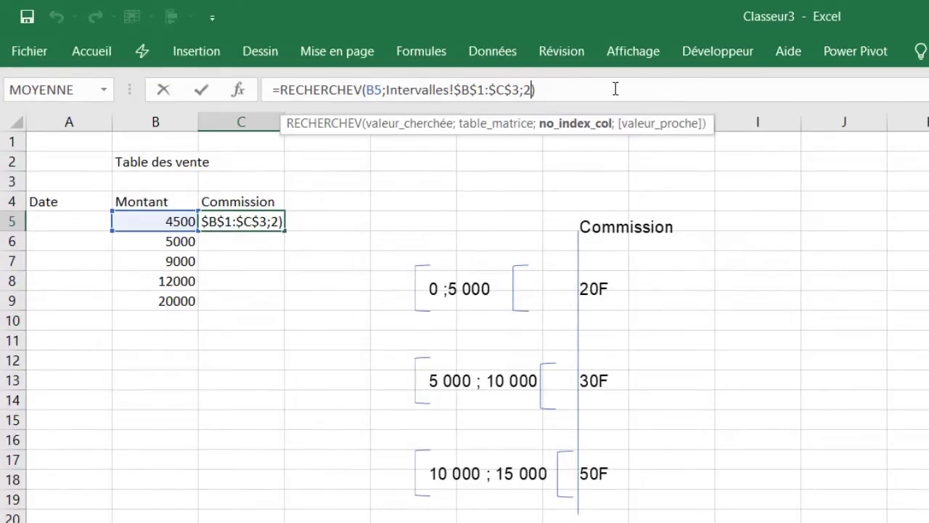
{"action": "type", "text": ";"}
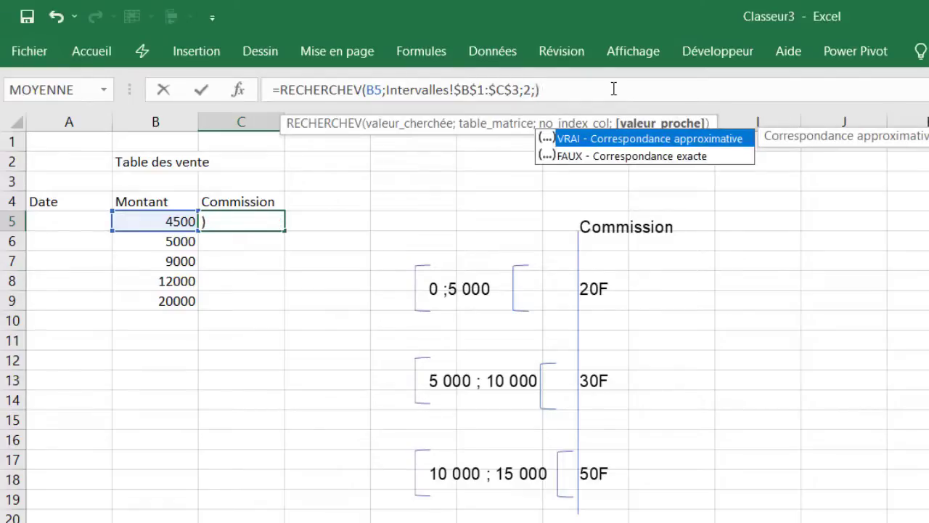
{"action": "double_click", "coordinate": [629, 139]}
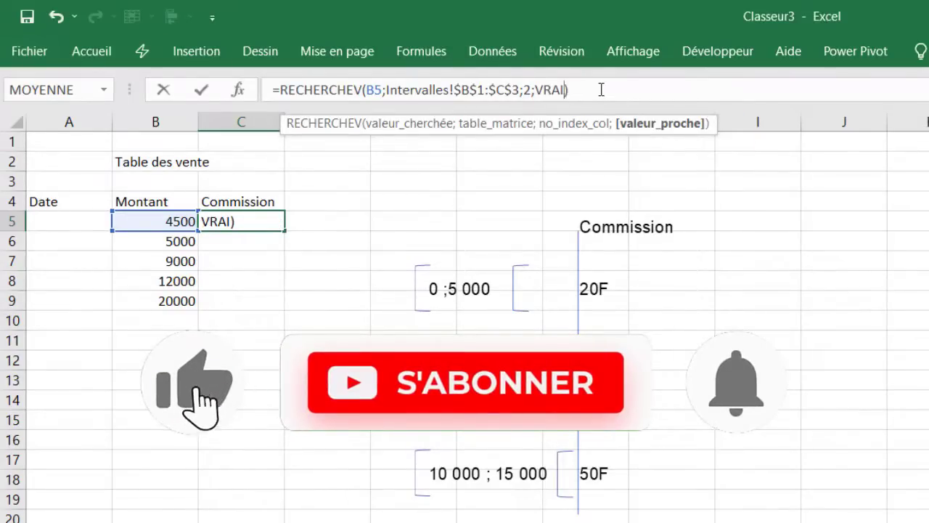
{"action": "key", "text": "Return"}
Step: Copy the commission formula from C5 down to C9 for the remaining sales amounts
{"action": "left_click", "coordinate": [244, 218]}
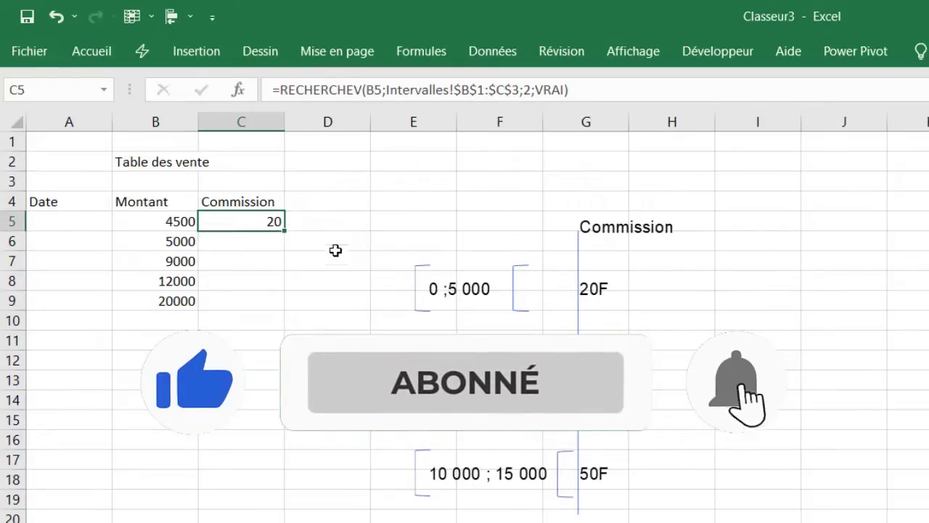
{"action": "left_click_drag", "start_coordinate": [288, 229], "coordinate": [279, 311]}
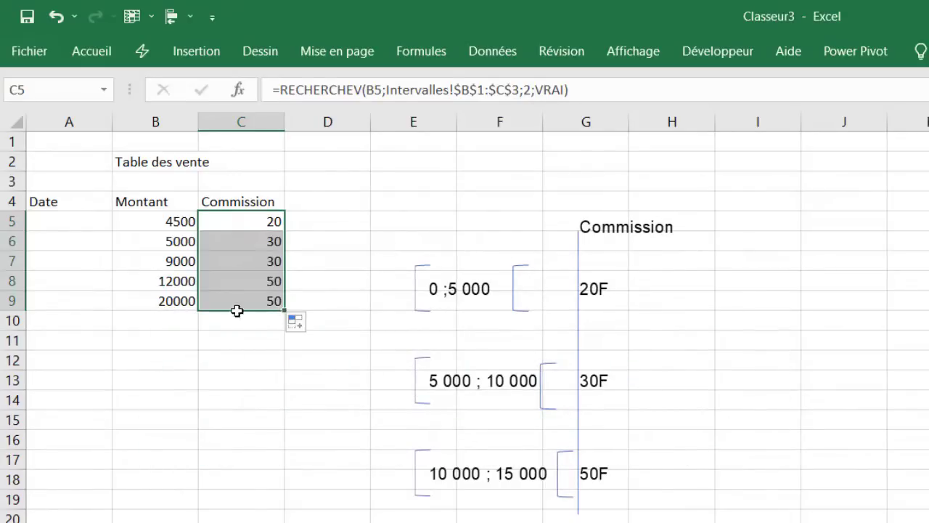
{"action": "left_click", "coordinate": [237, 226]}
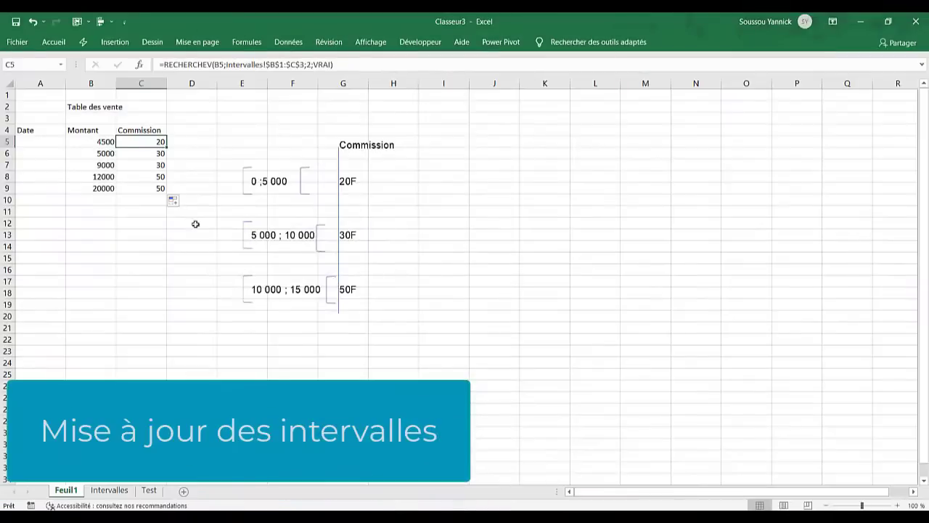
Step: On the Intervalles sheet, add a fourth interval in row 4 with threshold 20000 in B4 and commission 70 in C4
{"action": "left_click", "coordinate": [109, 490]}
{"action": "left_click", "coordinate": [106, 122]}
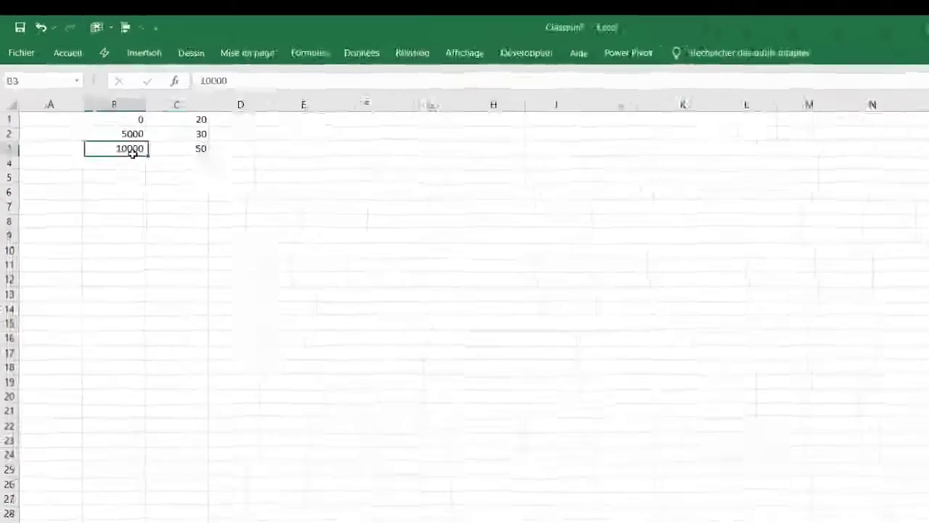
{"action": "left_click", "coordinate": [107, 127]}
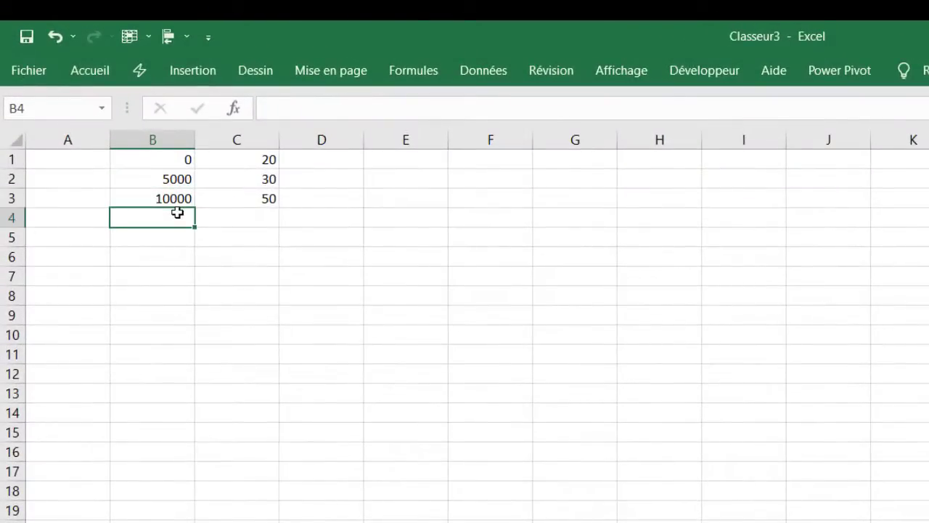
{"action": "type", "text": "20000"}
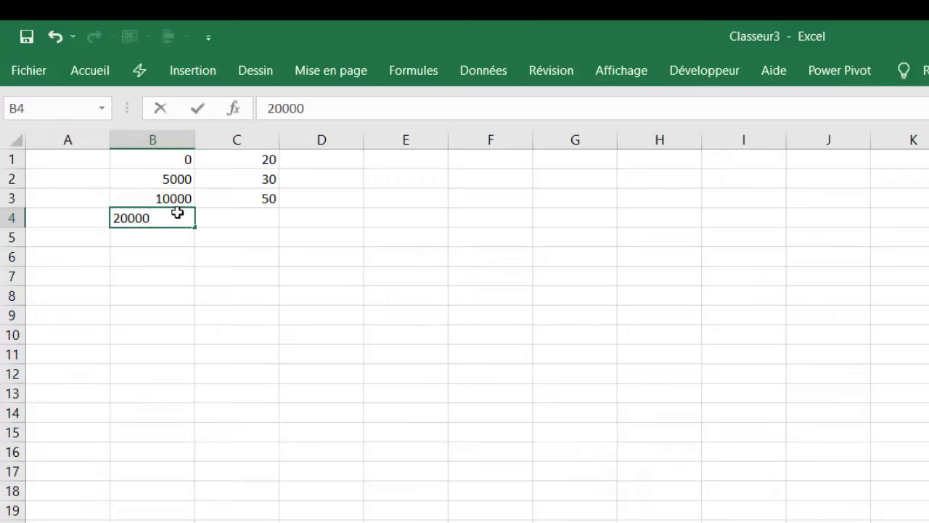
{"action": "key", "text": "Tab"}
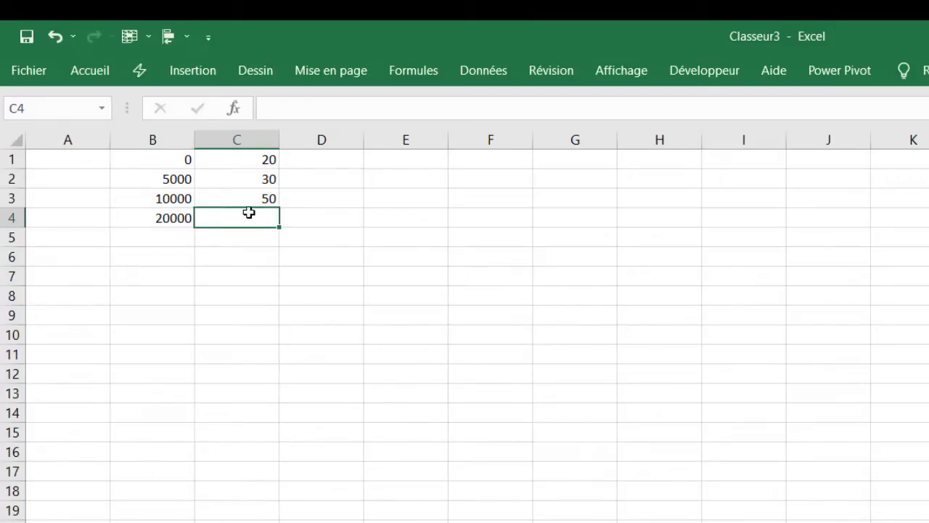
{"action": "type", "text": "70"}
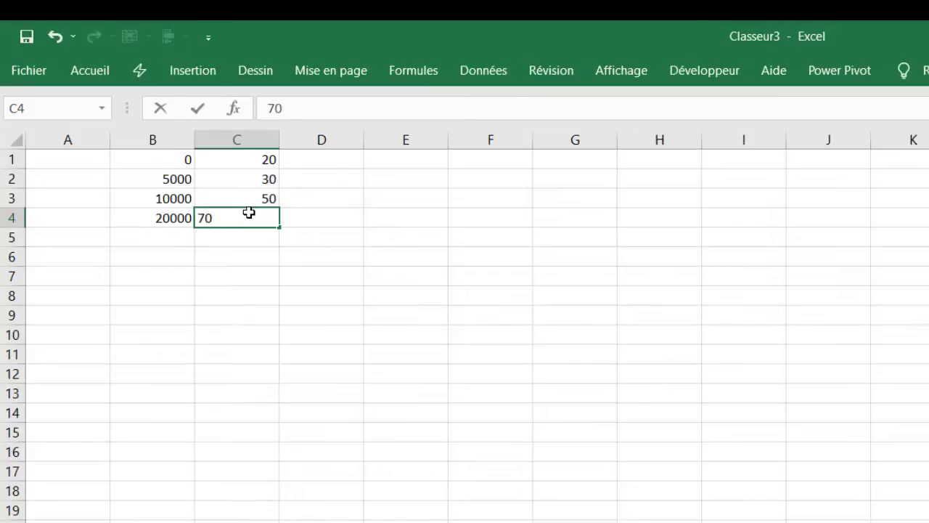
{"action": "key", "text": "Return"}
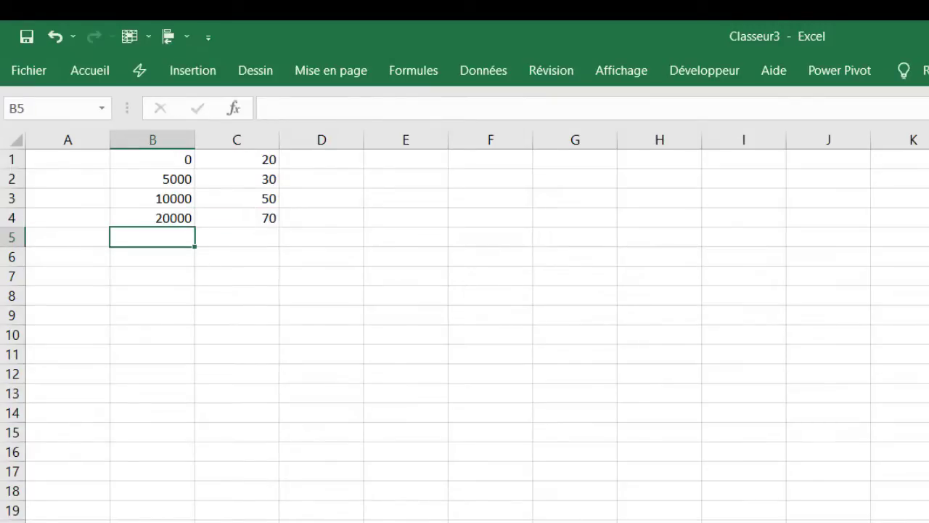
Step: Extend the lookup range in Feuil1's C5 formula to Intervalles!$B$1:$C$4 and copy the formula down to C9
{"action": "left_click", "coordinate": [363, 520]}
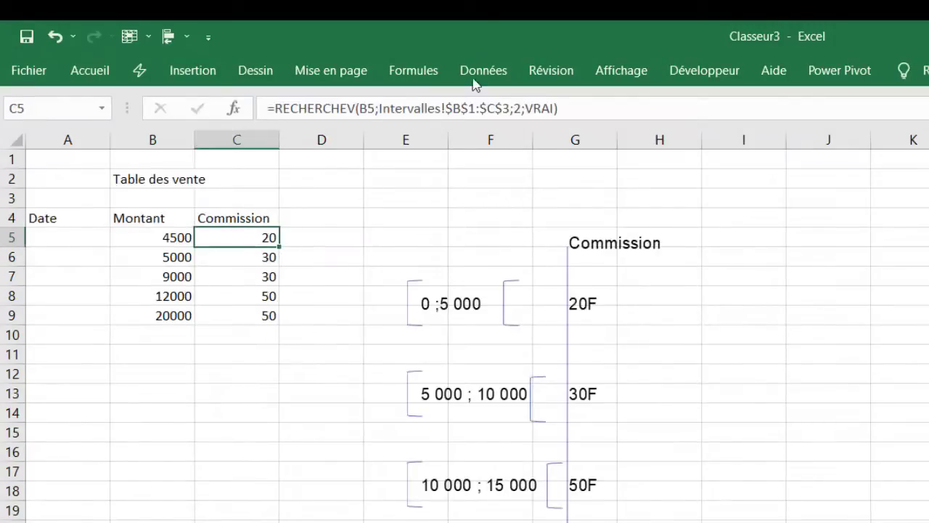
{"action": "left_click", "coordinate": [508, 108]}
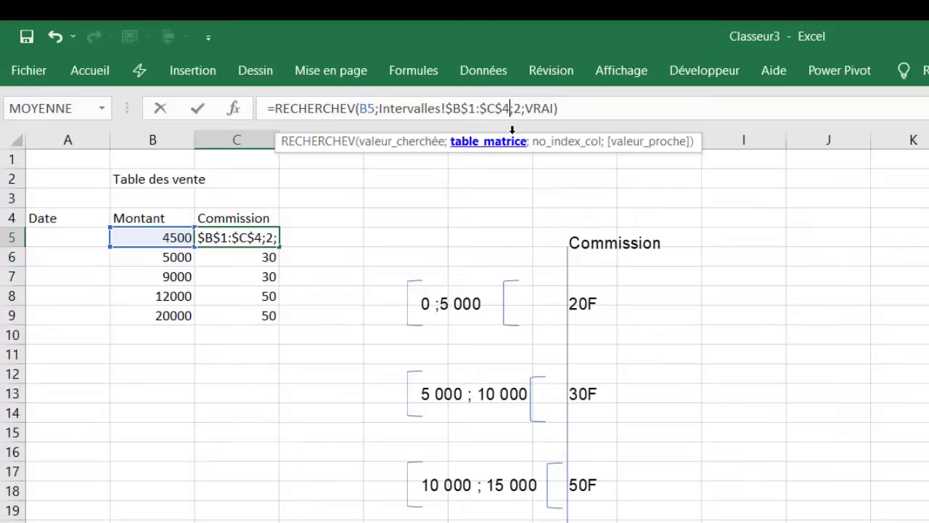
{"action": "key", "text": "Return"}
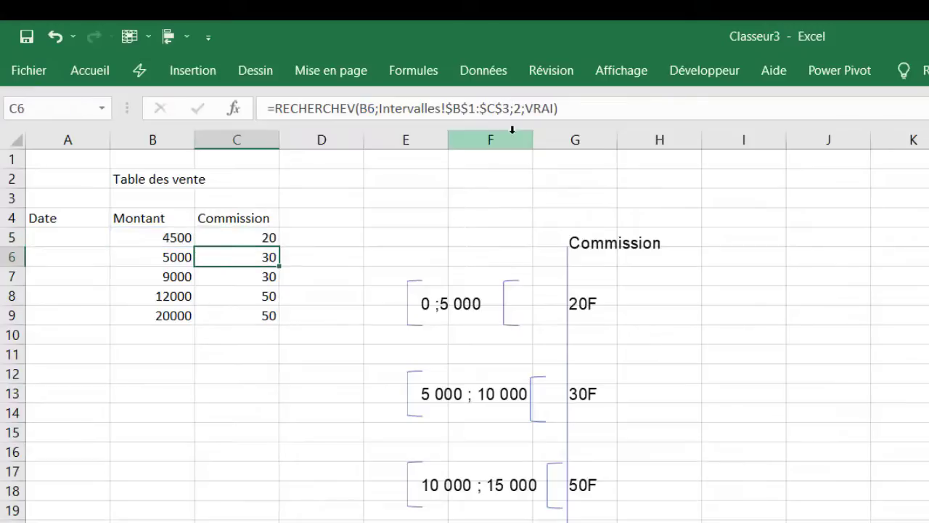
{"action": "left_click", "coordinate": [271, 243]}
{"action": "left_click_drag", "start_coordinate": [279, 248], "coordinate": [280, 322]}
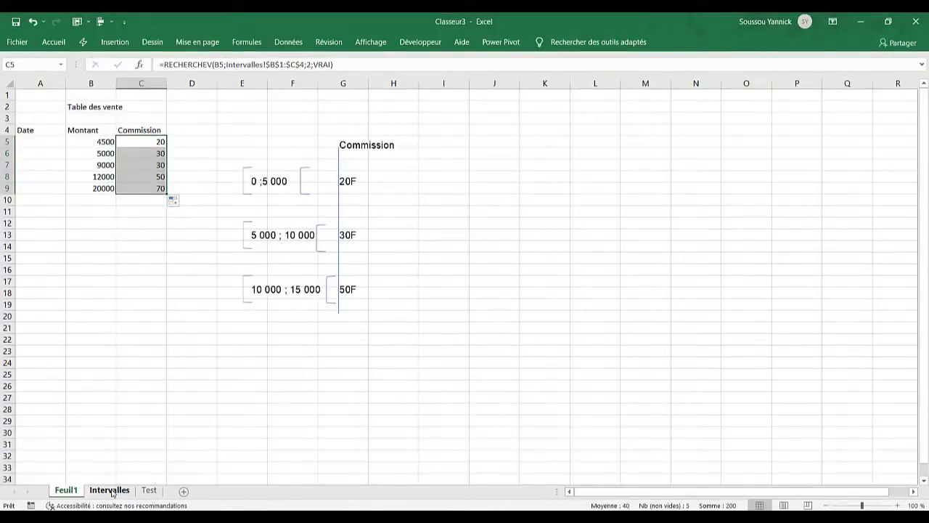
Step: Compare the Intervalles thresholds, the sales data on the Test sheet and the commission formula in Feuil1's C5
{"action": "left_click", "coordinate": [111, 490]}
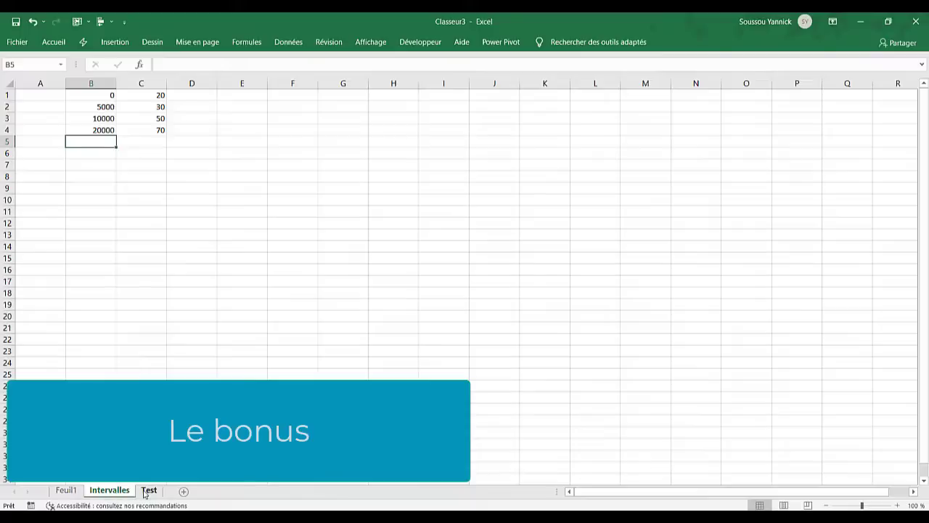
{"action": "left_click", "coordinate": [148, 491]}
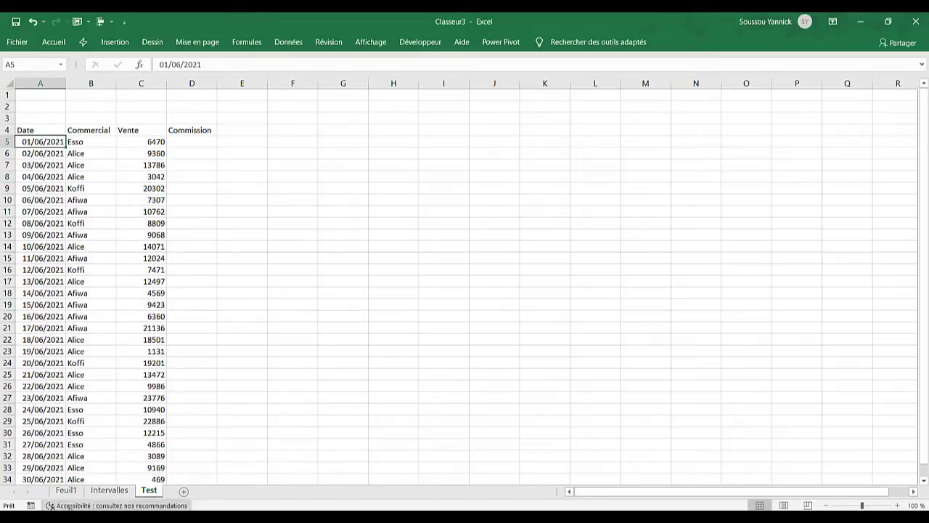
{"action": "left_click", "coordinate": [66, 491]}
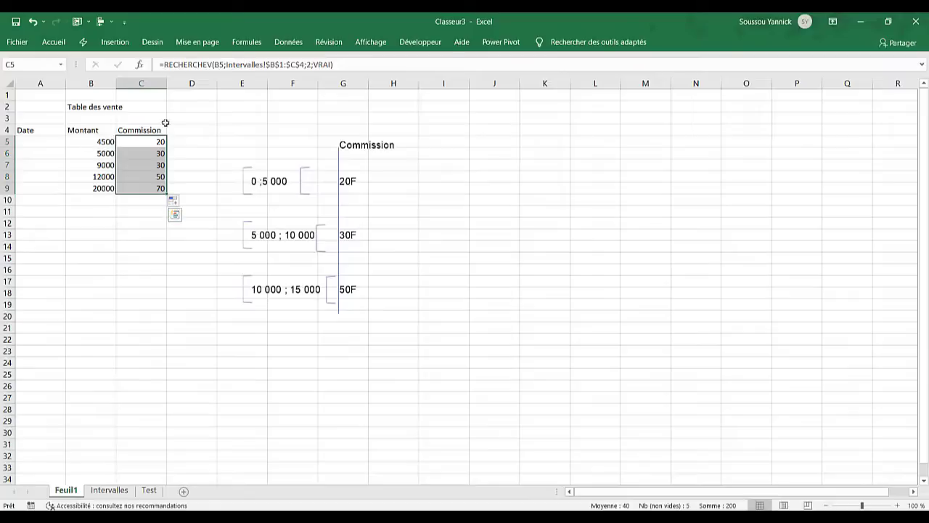
{"action": "left_click", "coordinate": [109, 491]}
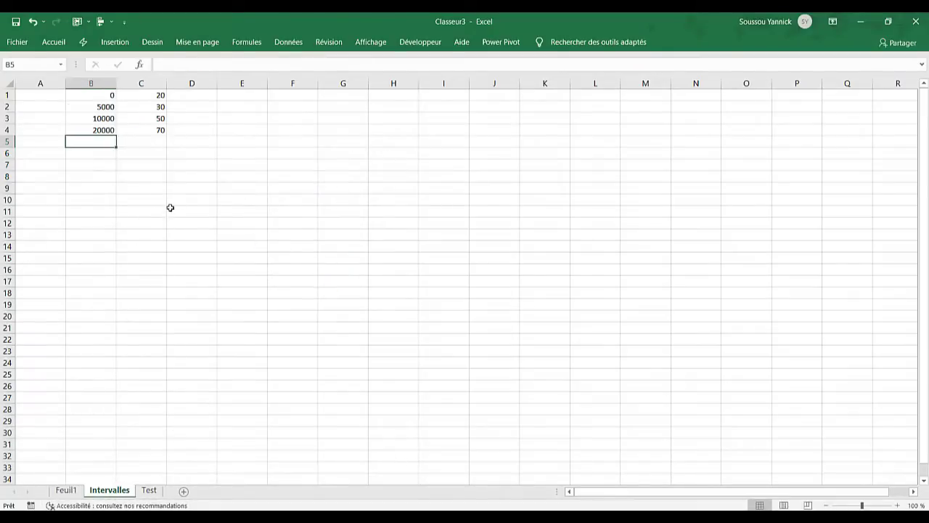
{"action": "left_click", "coordinate": [148, 491]}
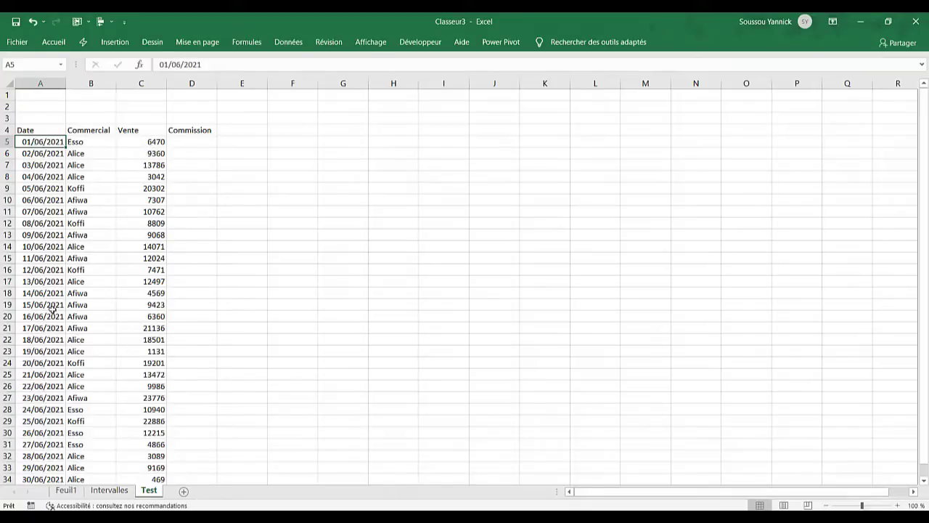
{"action": "left_click_drag", "start_coordinate": [925, 125], "coordinate": [884, 124]}
{"action": "left_click", "coordinate": [177, 142]}
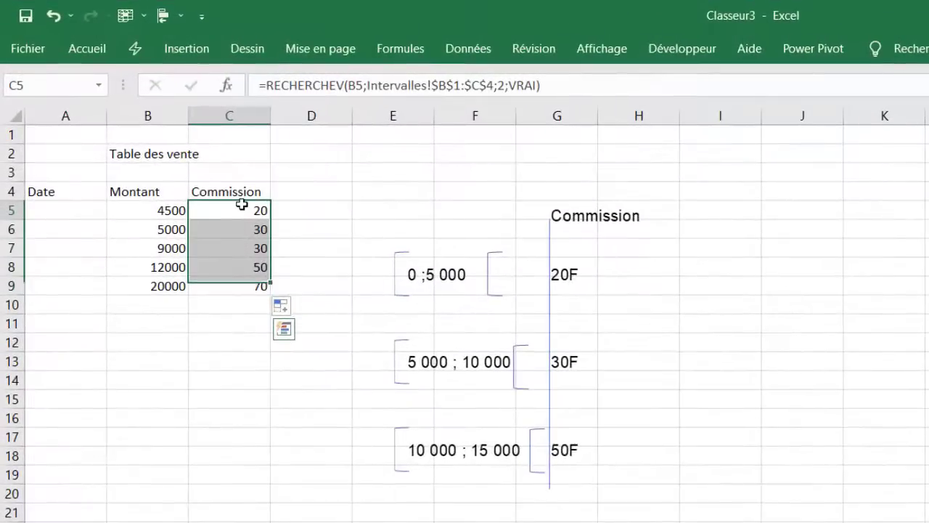
{"action": "left_click", "coordinate": [242, 205]}
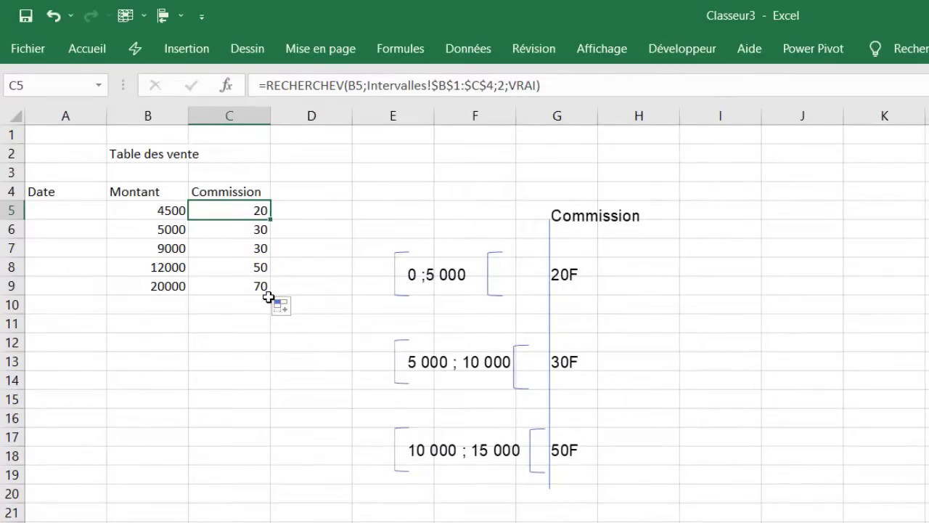
{"action": "left_click", "coordinate": [262, 521]}
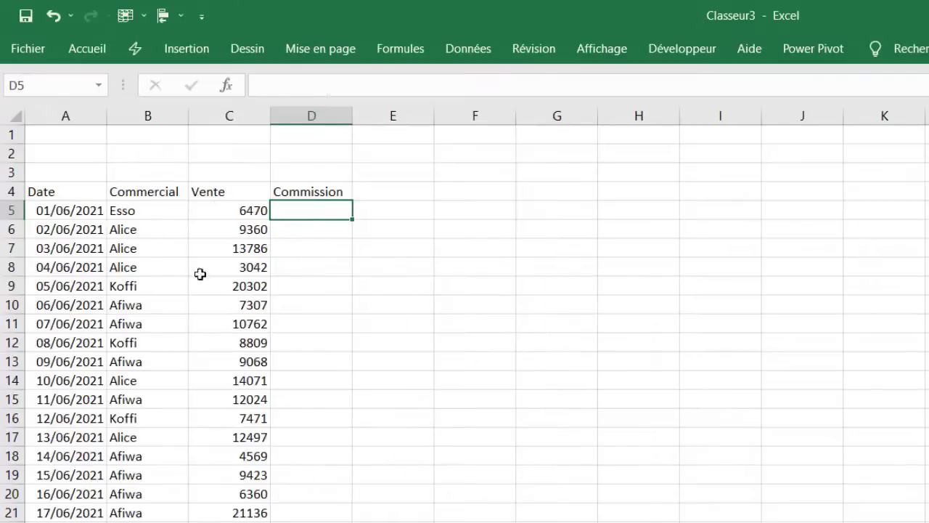
Step: Format the sales data A4:D34 on the Test sheet as a table with headers, using a light black banded style
{"action": "left_click", "coordinate": [63, 192]}
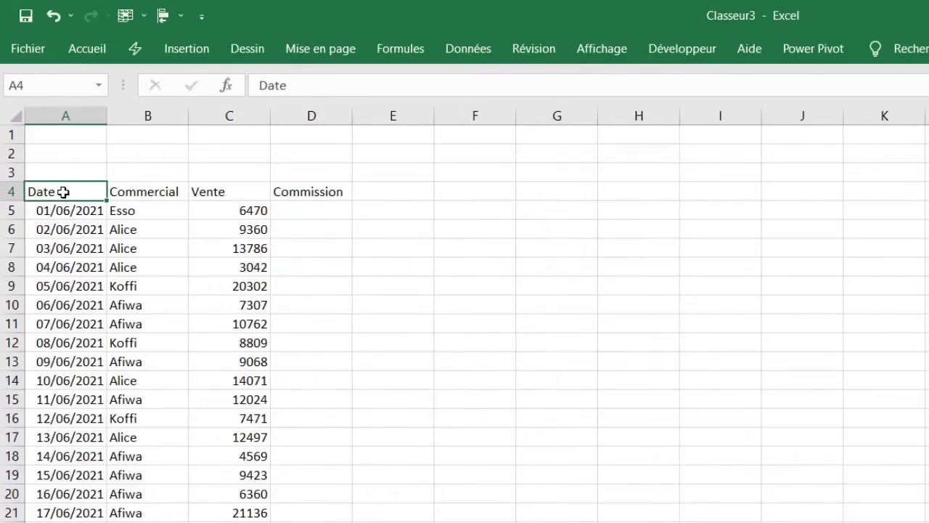
{"action": "key", "text": "ctrl+a"}
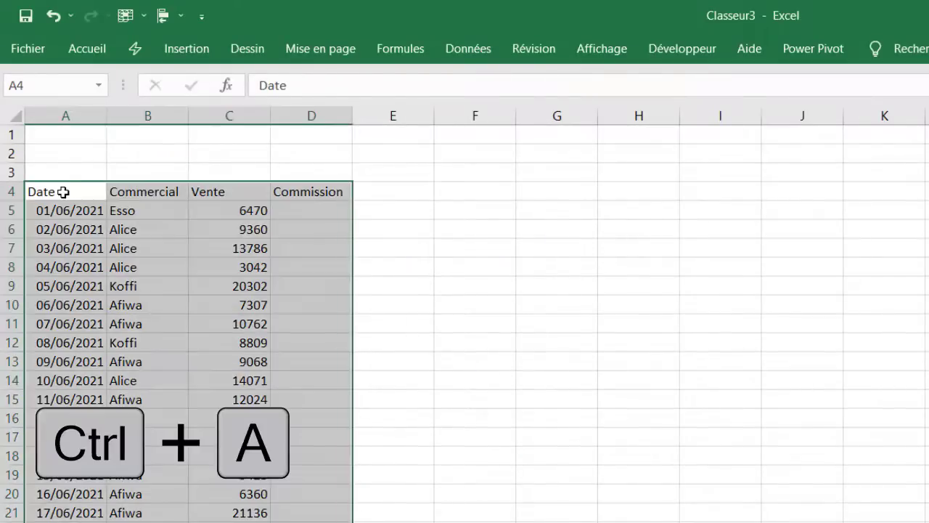
{"action": "left_click", "coordinate": [85, 50]}
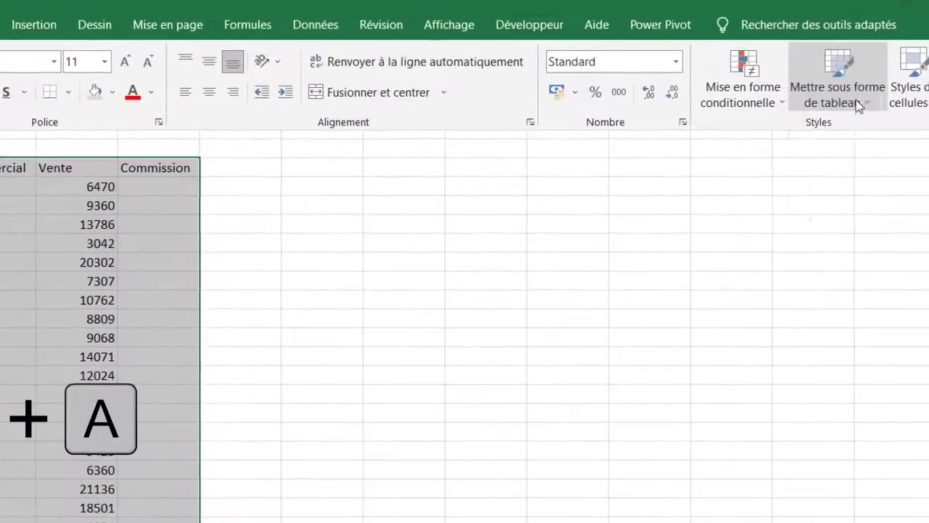
{"action": "left_click", "coordinate": [855, 102]}
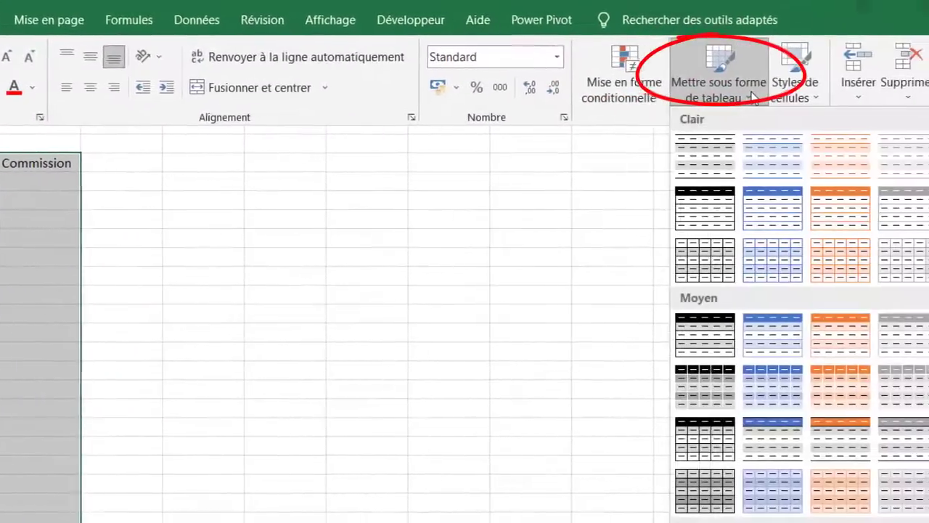
{"action": "left_click", "coordinate": [702, 163]}
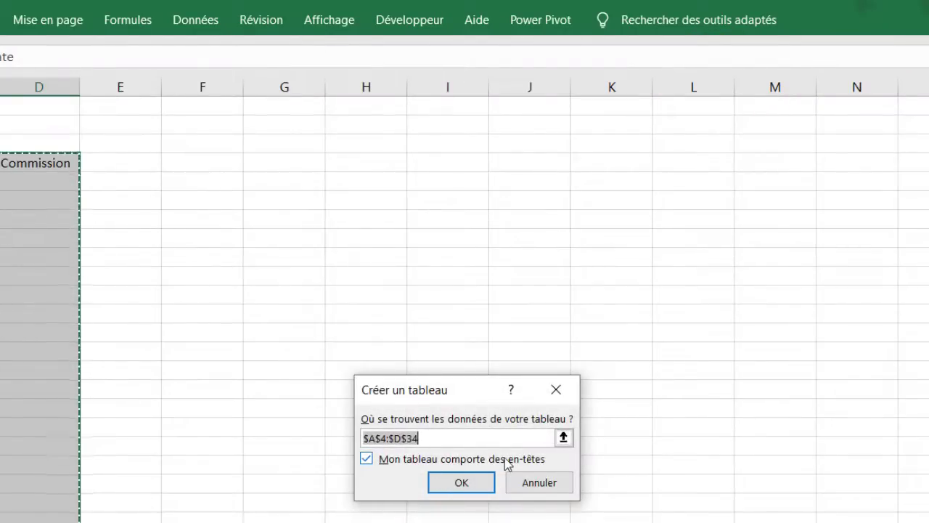
{"action": "left_click", "coordinate": [475, 483]}
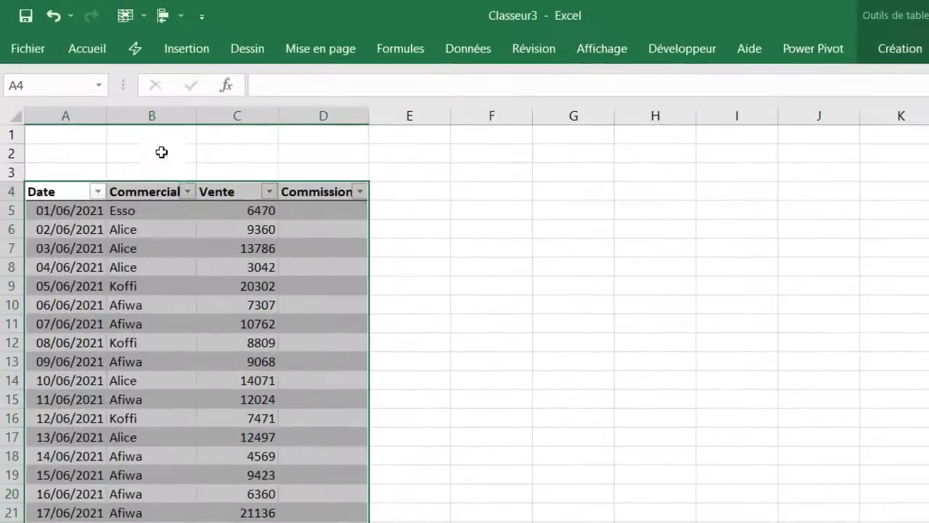
Step: Name the new sales table Ventes
{"action": "left_click", "coordinate": [900, 48]}
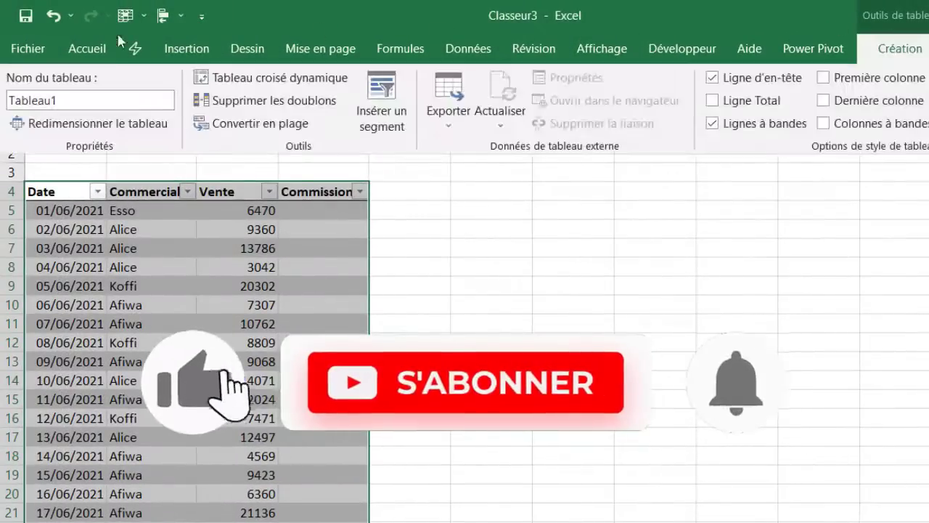
{"action": "double_click", "coordinate": [88, 93]}
{"action": "type", "text": "V"}
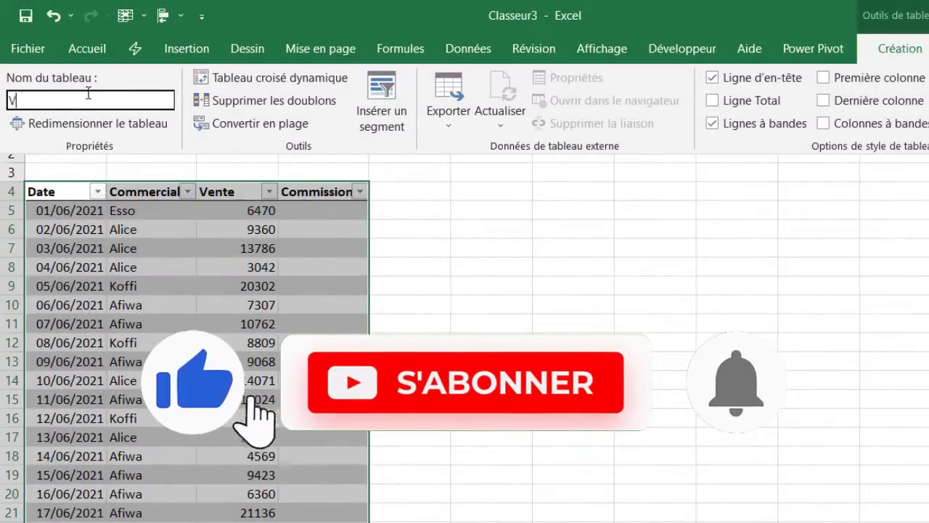
{"action": "type", "text": "entes"}
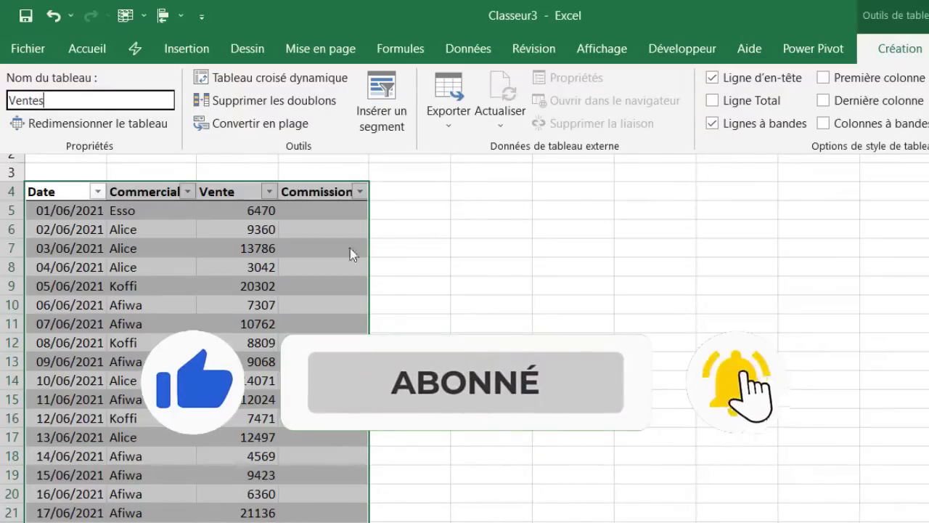
{"action": "key", "text": "Return"}
{"action": "left_click", "coordinate": [328, 217]}
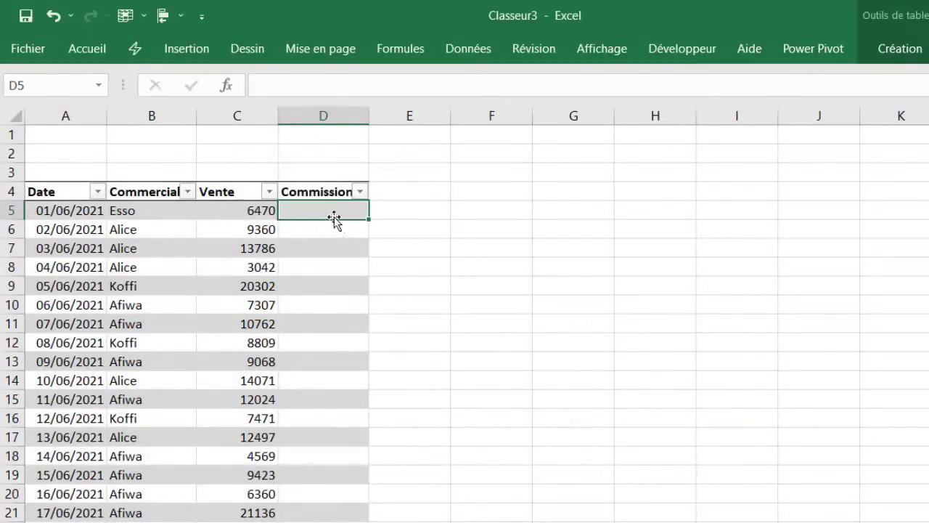
{"action": "type", "text": "=RE"}
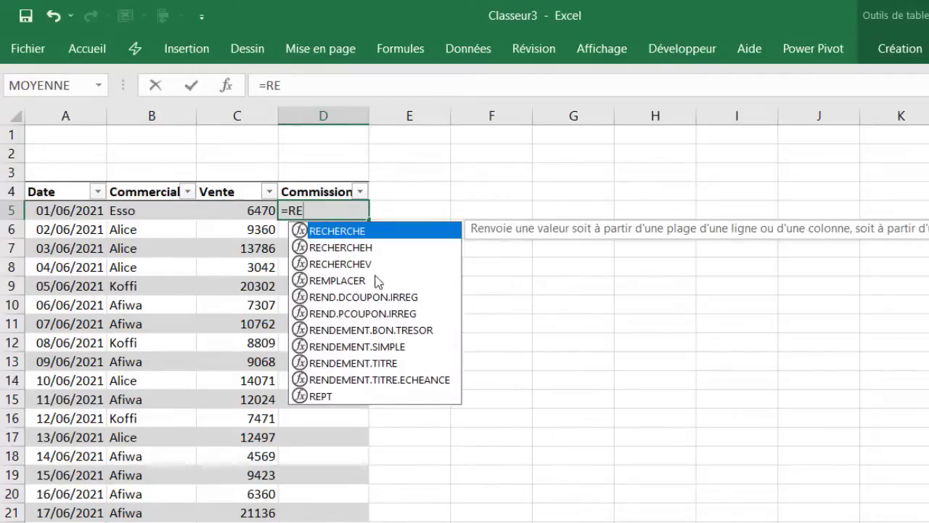
{"action": "double_click", "coordinate": [362, 263]}
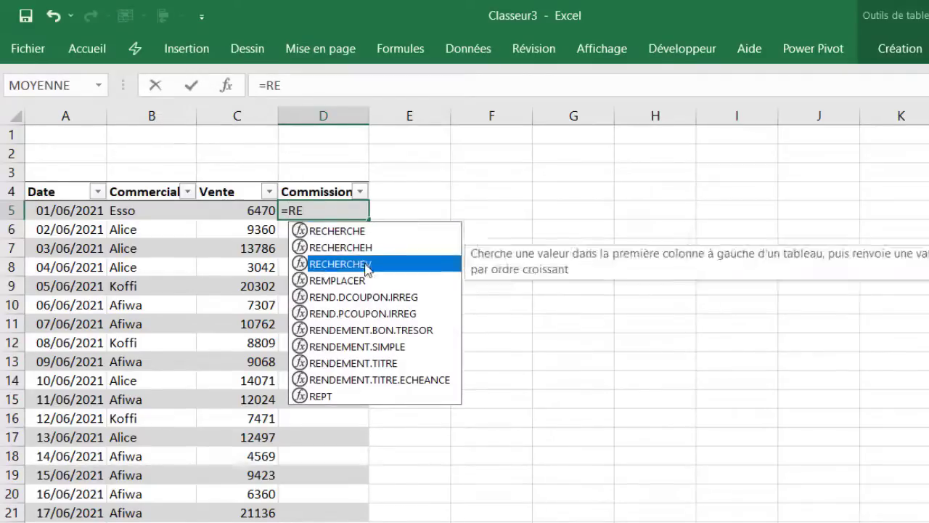
{"action": "left_click", "coordinate": [257, 211]}
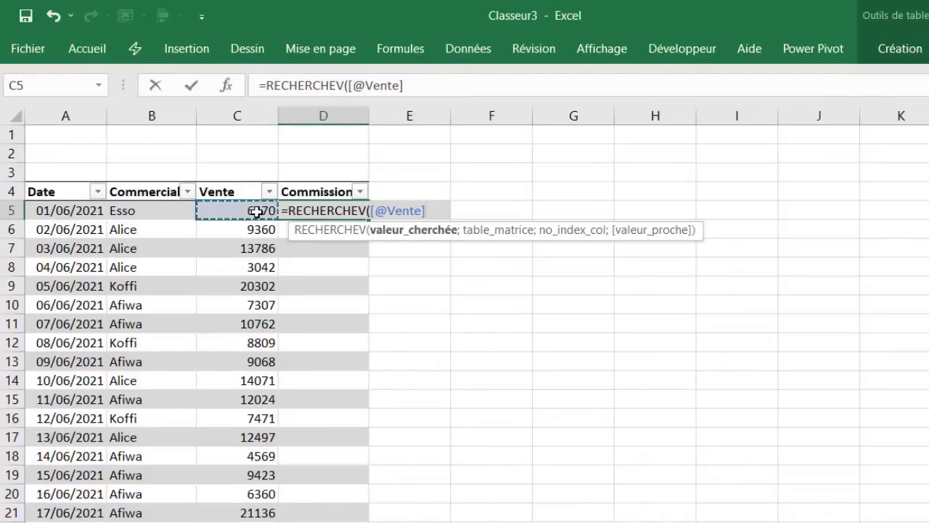
{"action": "type", "text": ";"}
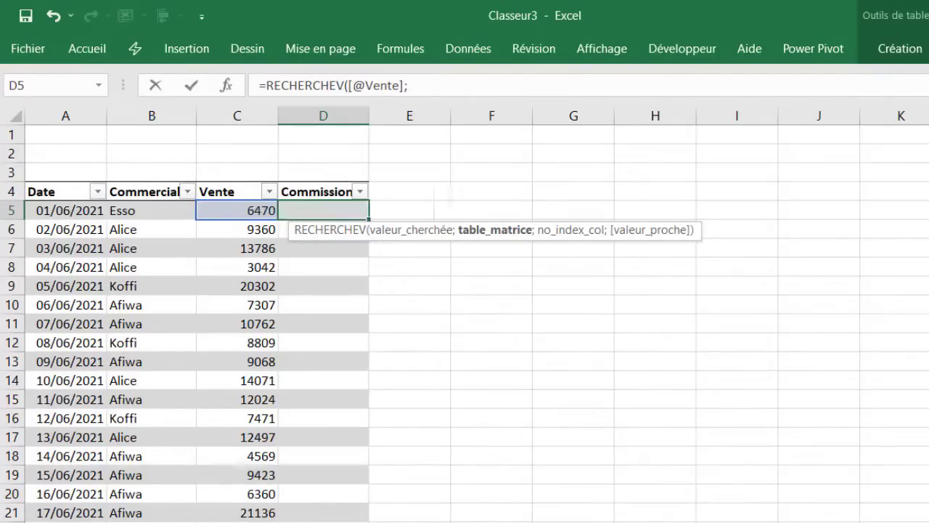
Step: Set the formula's table argument to Intervalles!B1:C4 and make the range absolute as $B$1:$C$4
{"action": "left_click", "coordinate": [191, 520]}
{"action": "left_click_drag", "start_coordinate": [173, 138], "coordinate": [240, 189]}
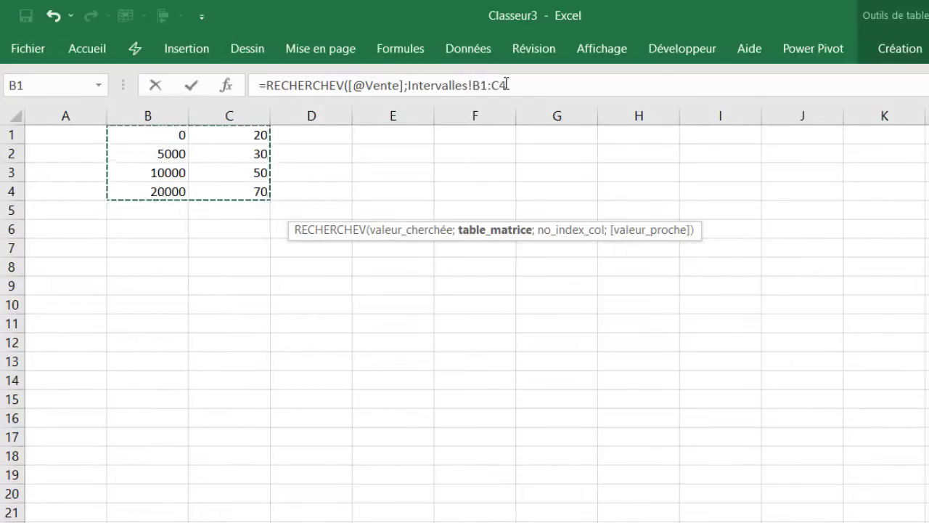
{"action": "left_click_drag", "start_coordinate": [507, 85], "coordinate": [473, 85]}
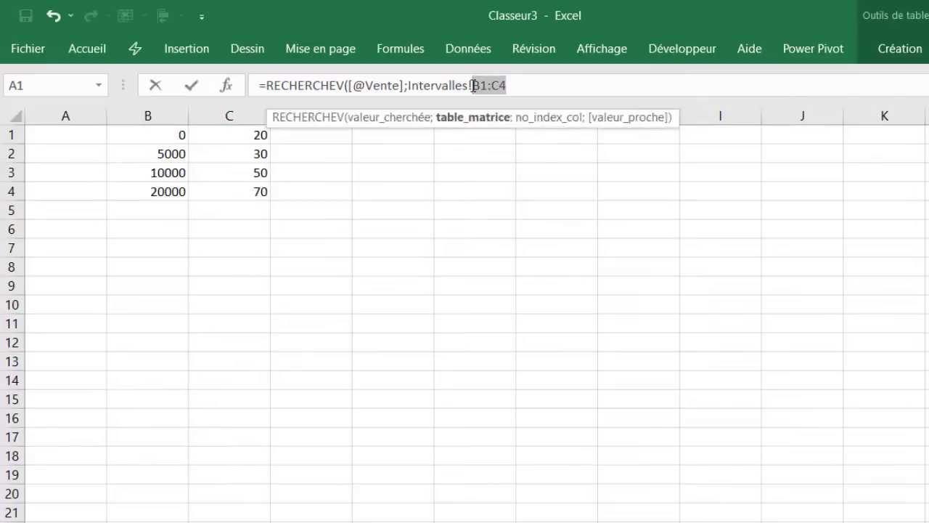
{"action": "key", "text": "F4"}
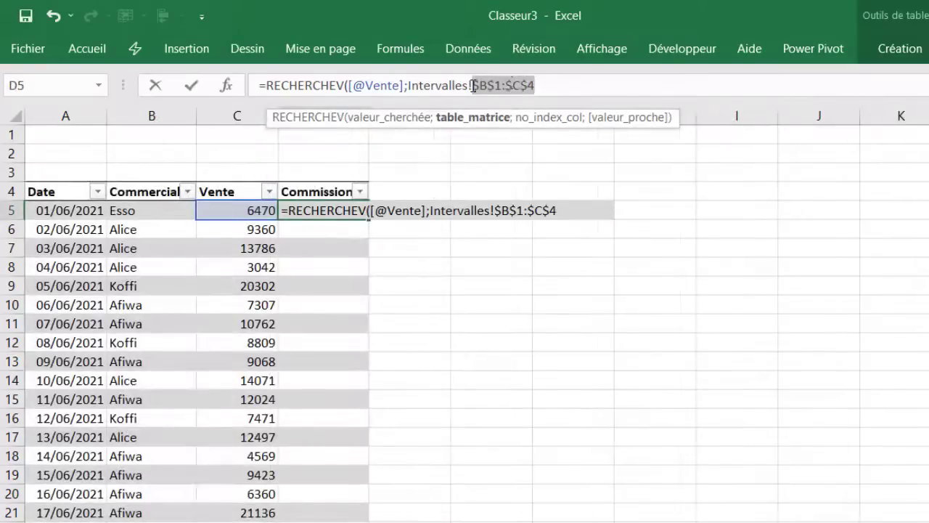
Step: Complete the RECHERCHEV formula in D5 with column index 2 and match type 1 for an approximate match
{"action": "left_click", "coordinate": [556, 90]}
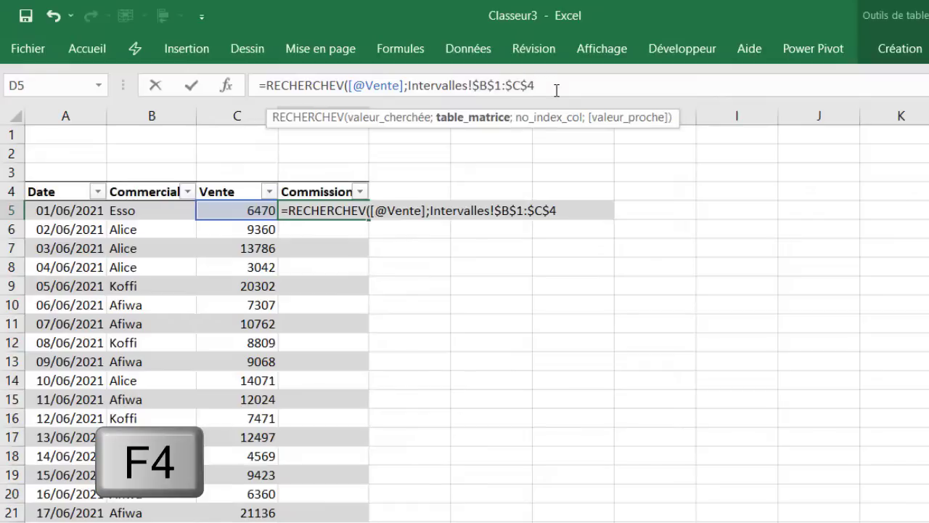
{"action": "type", "text": ";"}
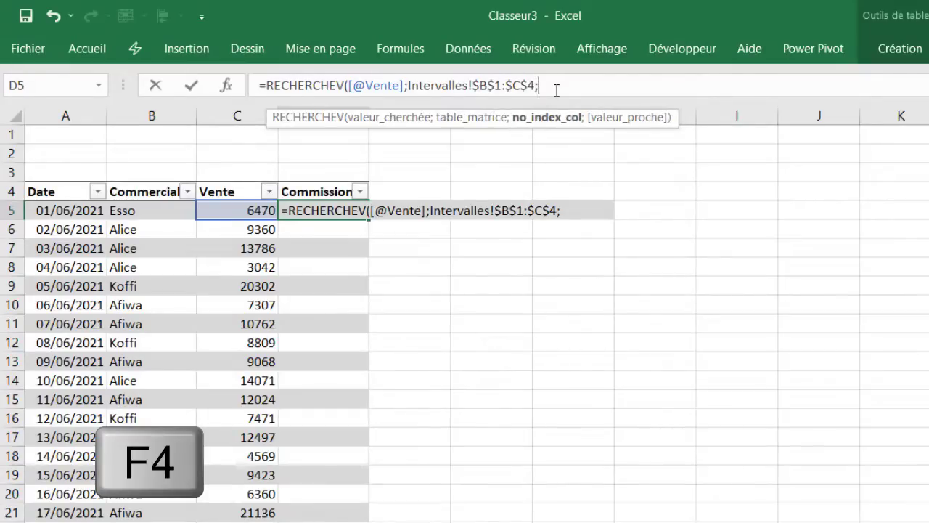
{"action": "type", "text": "2"}
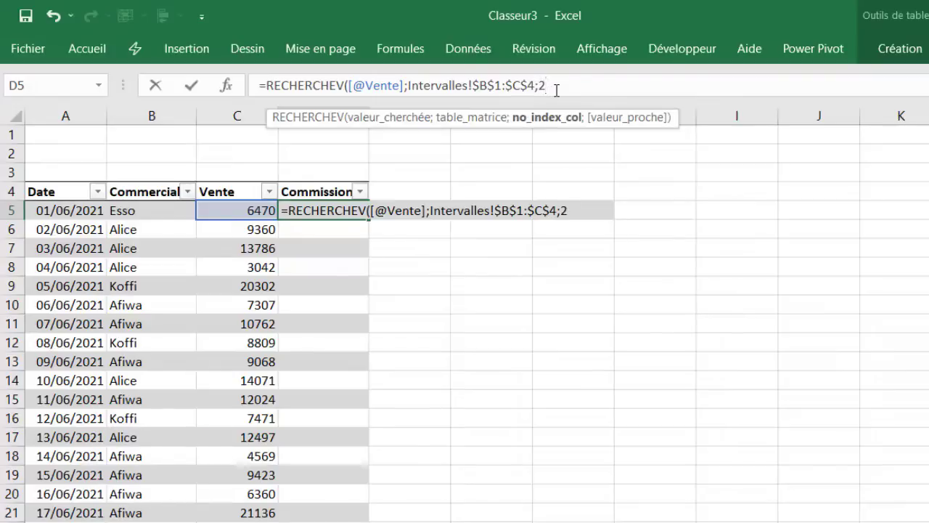
{"action": "type", "text": ";"}
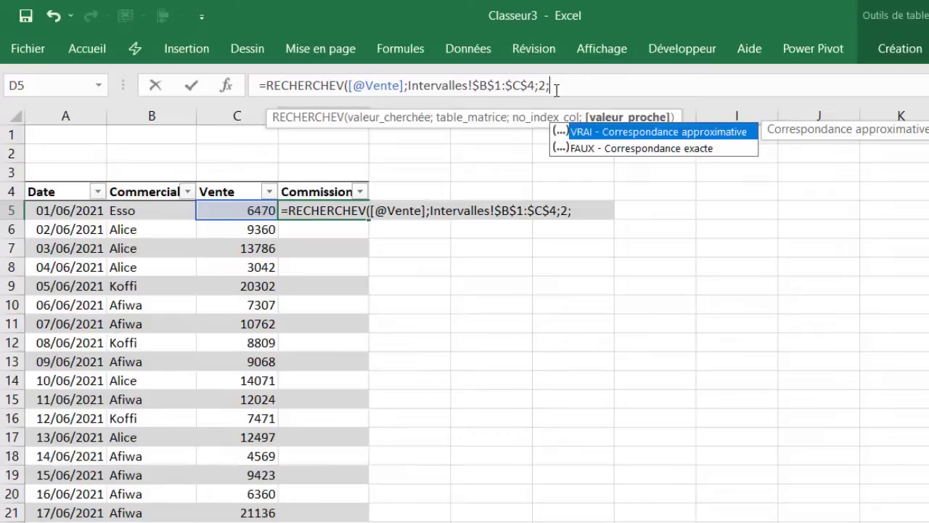
{"action": "type", "text": "1)"}
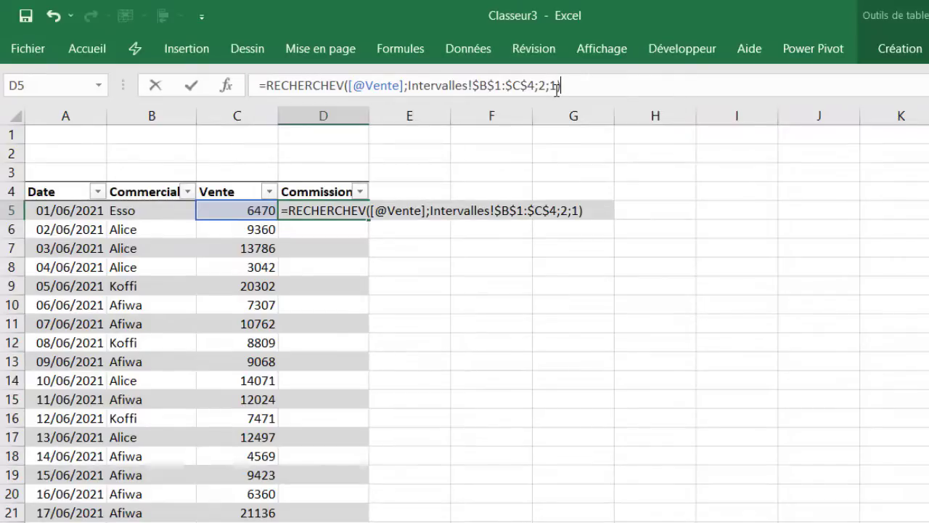
{"action": "key", "text": "Return"}
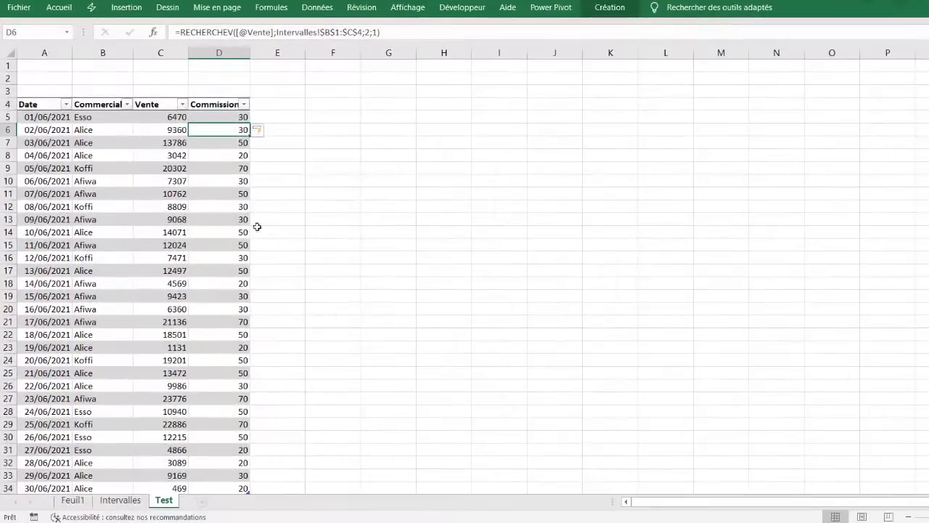
Step: Add a new record in row 35 below the Ventes table with a salesperson's name and a Vente of 15000, and check its commission
{"action": "scroll", "coordinate": [132, 290], "scroll_direction": "down", "scroll_amount": 1}
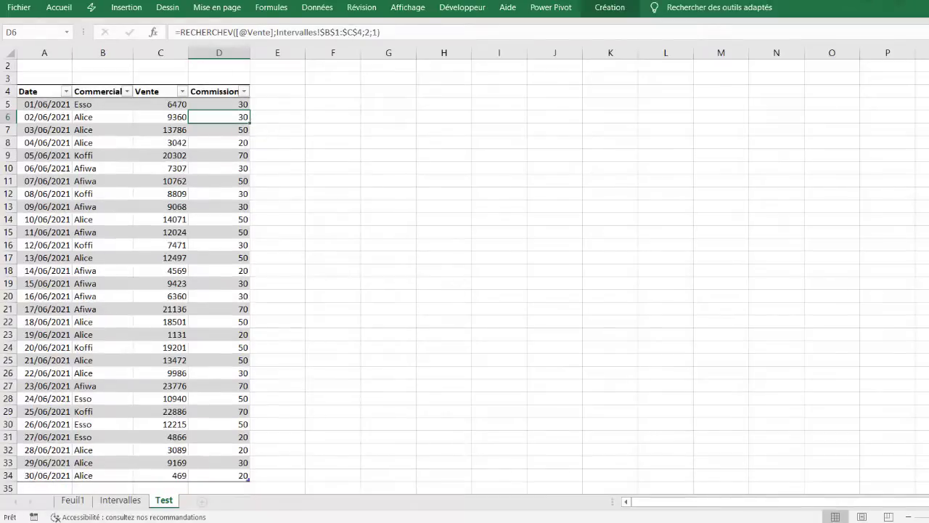
{"action": "scroll", "coordinate": [465, 276], "scroll_direction": "down", "scroll_amount": 4}
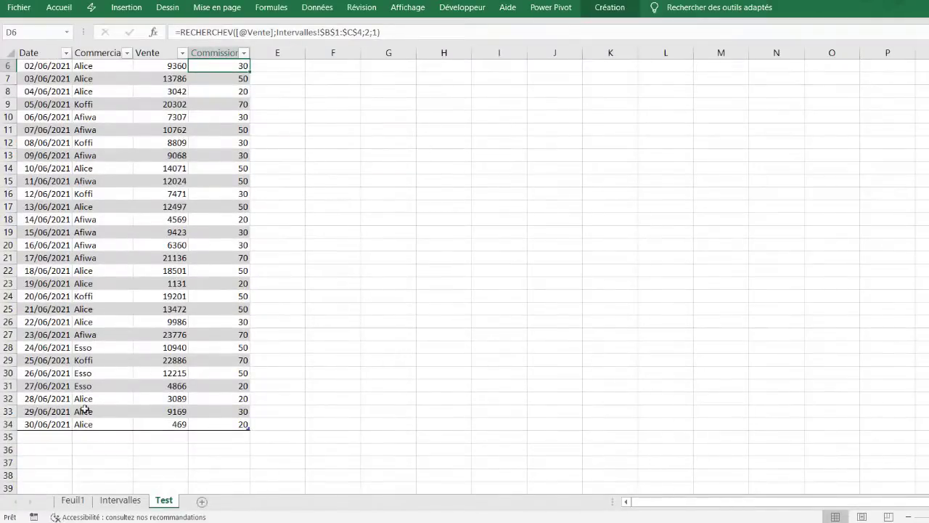
{"action": "left_click", "coordinate": [164, 436]}
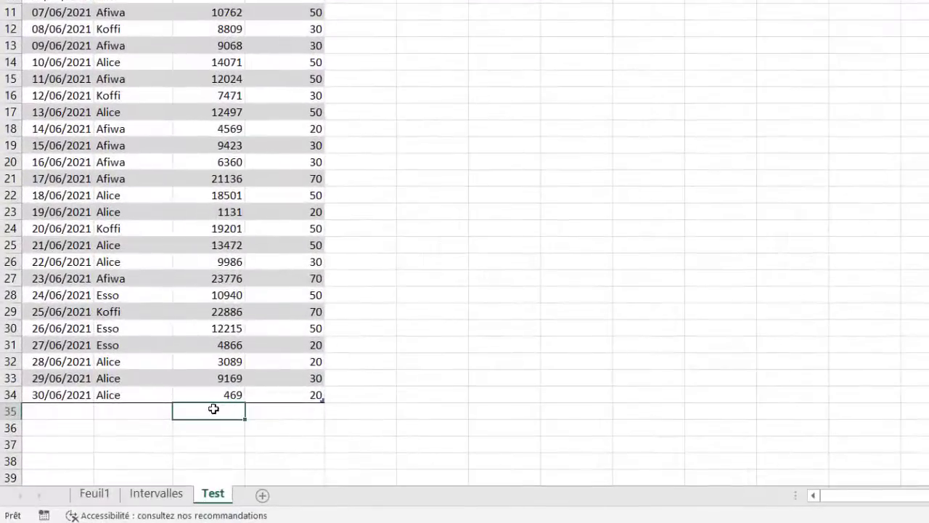
{"action": "left_click", "coordinate": [119, 412]}
{"action": "type", "text": "Esso"}
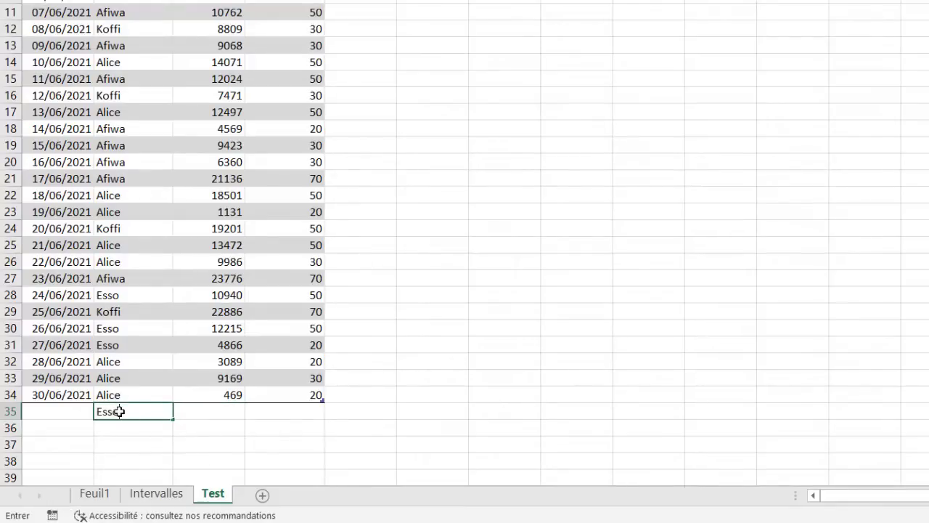
{"action": "left_click", "coordinate": [235, 411]}
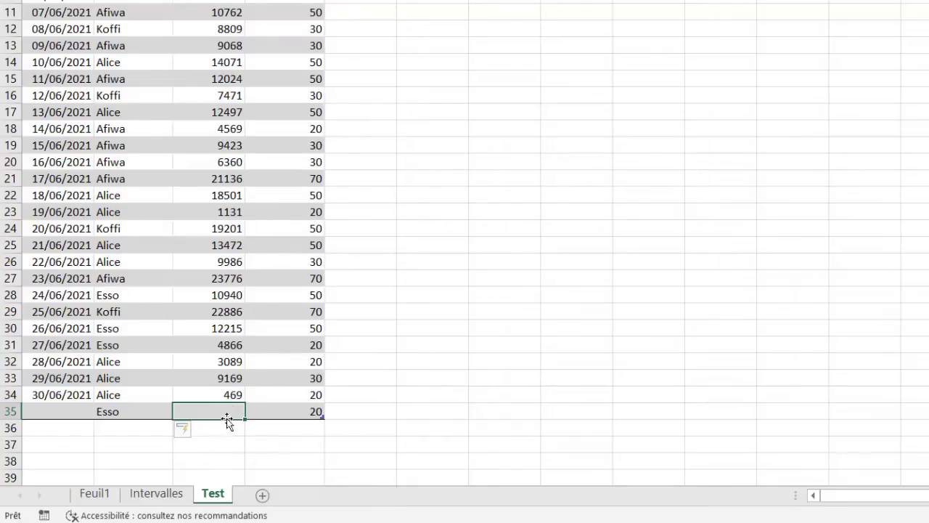
{"action": "type", "text": "15000"}
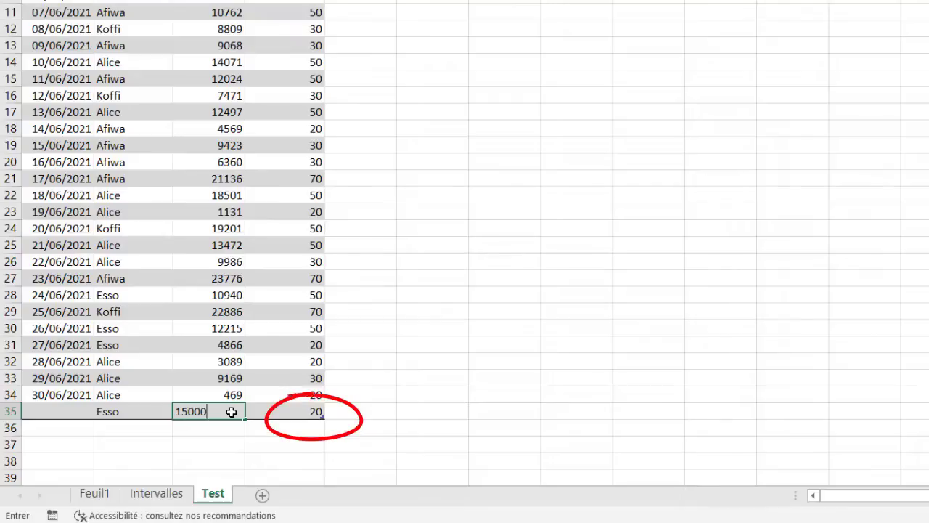
{"action": "key", "text": "Return"}
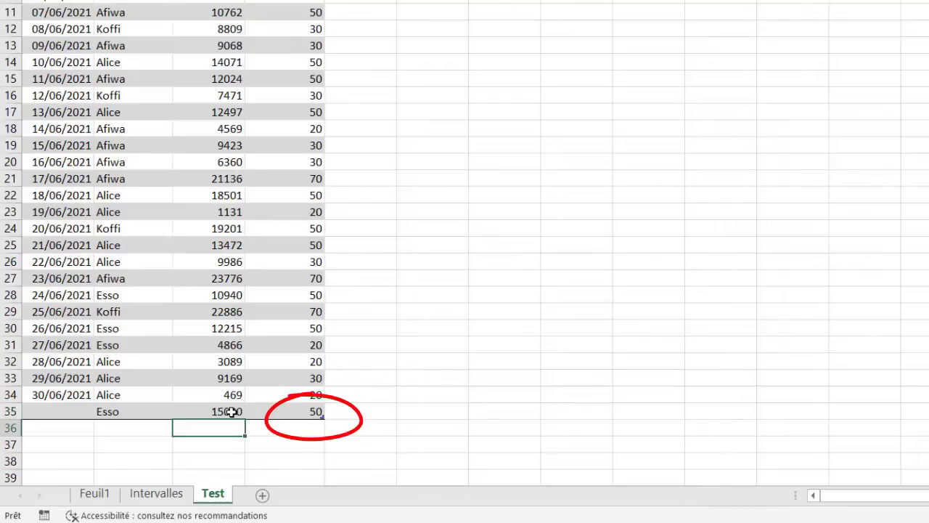
{"action": "left_click", "coordinate": [320, 410]}
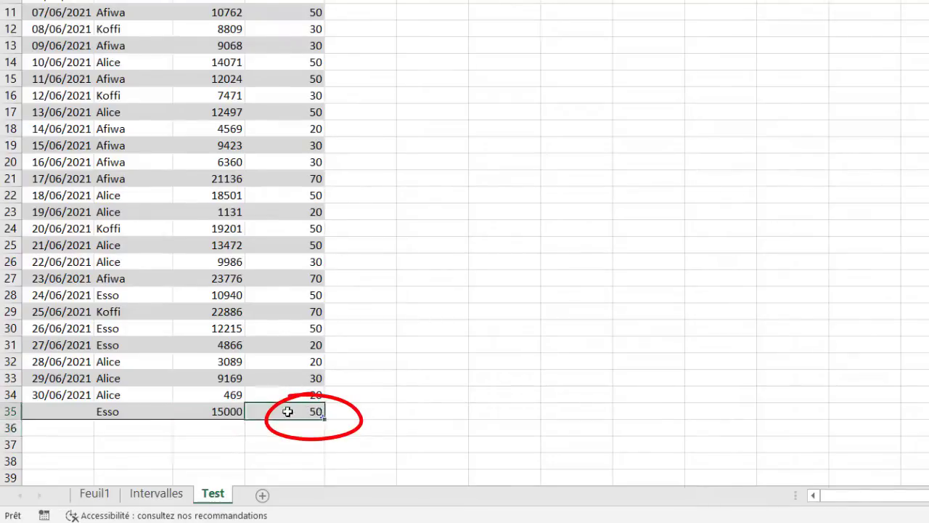
Step: Select the date in A34 as the source for the new row's date
{"action": "left_click", "coordinate": [54, 408]}
{"action": "left_click", "coordinate": [69, 392]}
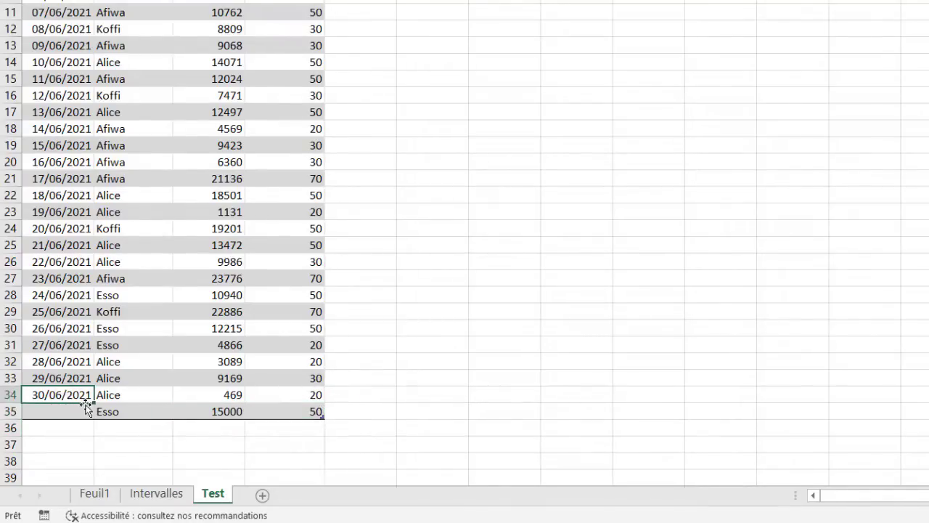